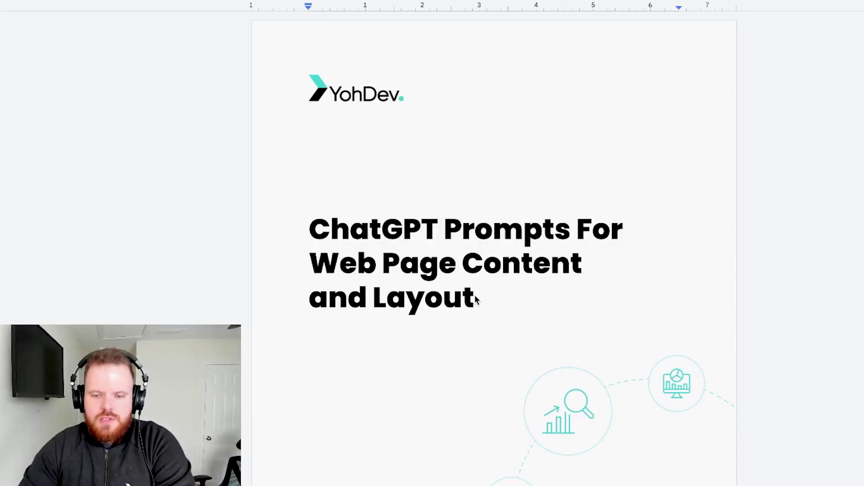
# Step: Scroll down to Prompt #1 and put the caret after 'pages' in its opening sentence
pyautogui.scroll(-10, 475, 297)
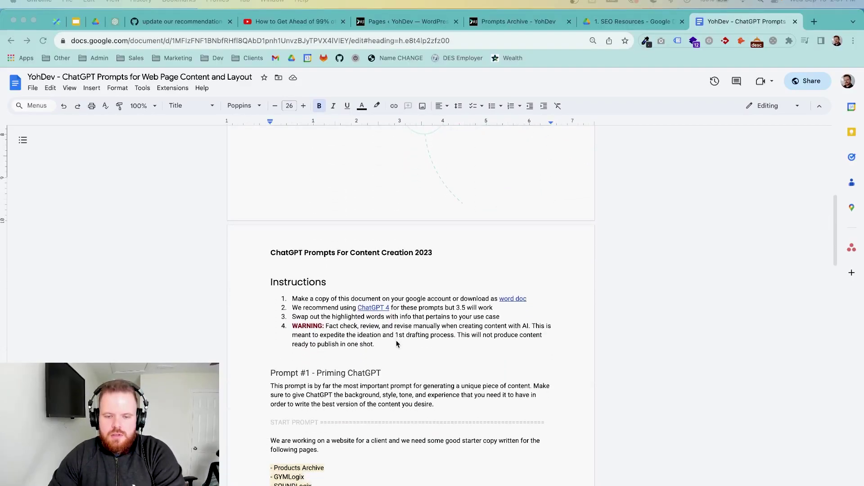
pyautogui.scroll(-3, 396, 344)
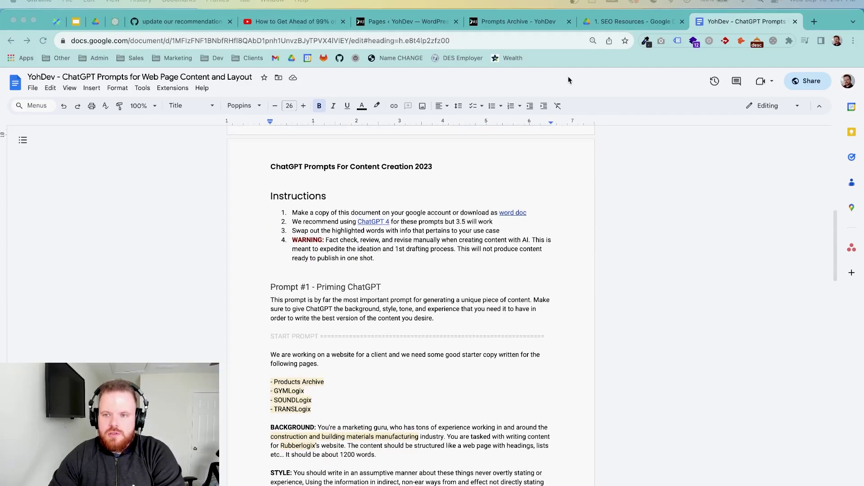
pyautogui.scroll(-3, 381, 374)
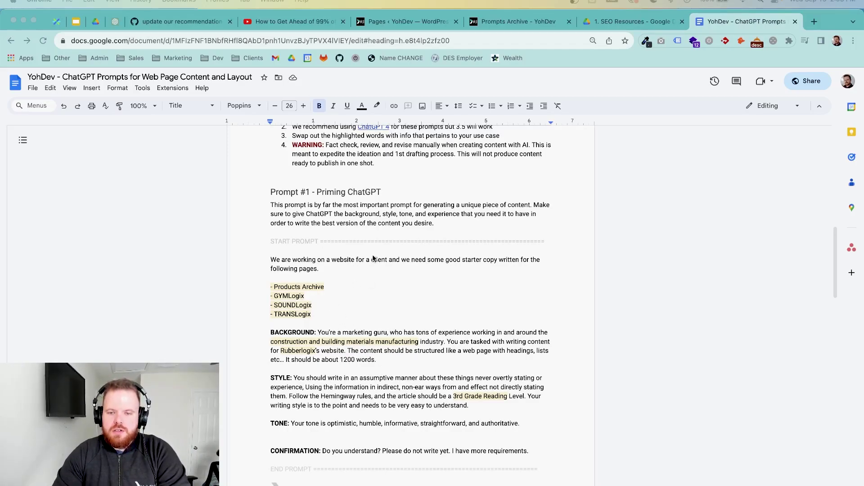
pyautogui.click(314, 315)
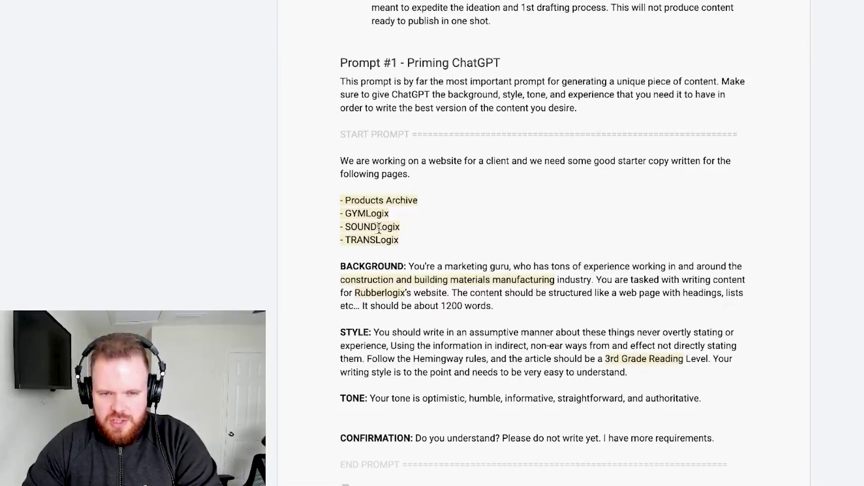
pyautogui.scroll(1, 450, 182)
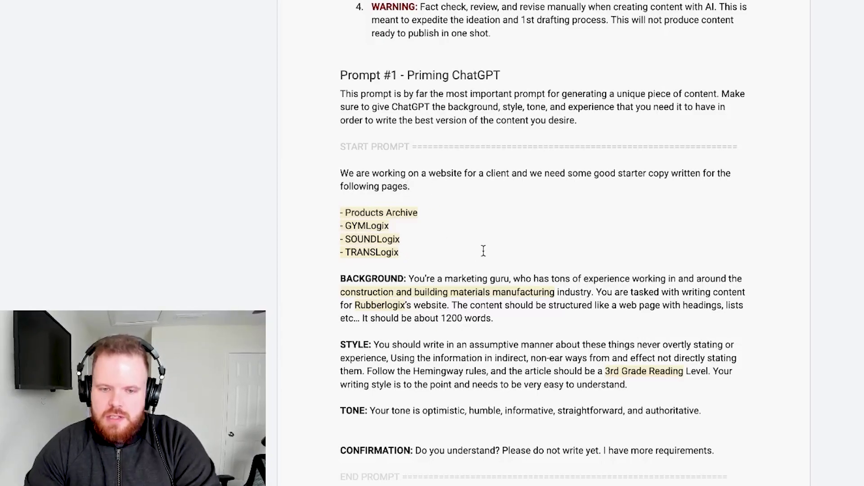
# Step: Change 'pages' to 'page.' and replace the four page names with 'Book a Sales Call'
pyautogui.press('BackSpace')
pyautogui.write('.')
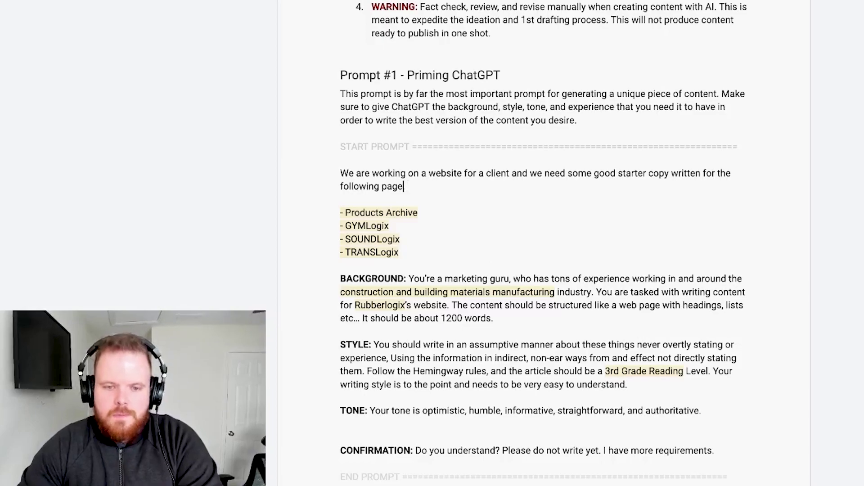
pyautogui.moveTo(400, 252); pyautogui.dragTo(347, 215)
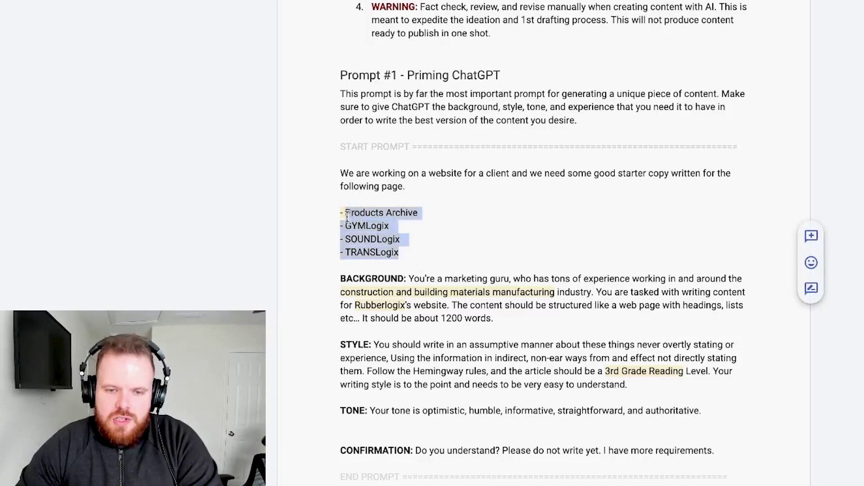
pyautogui.press('BackSpace')
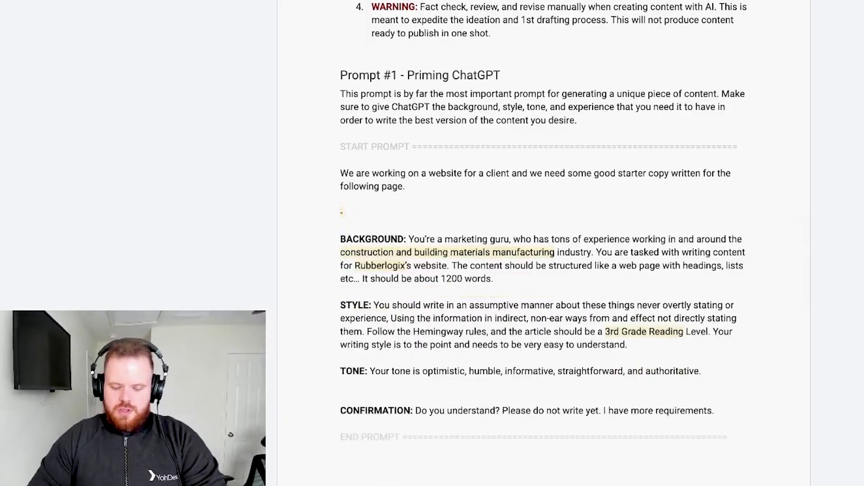
pyautogui.write('Book a Sales')
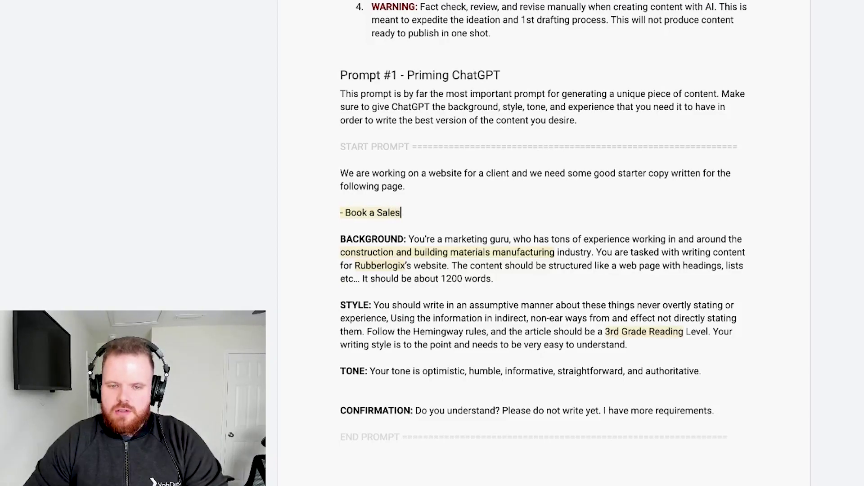
pyautogui.write(' Call')
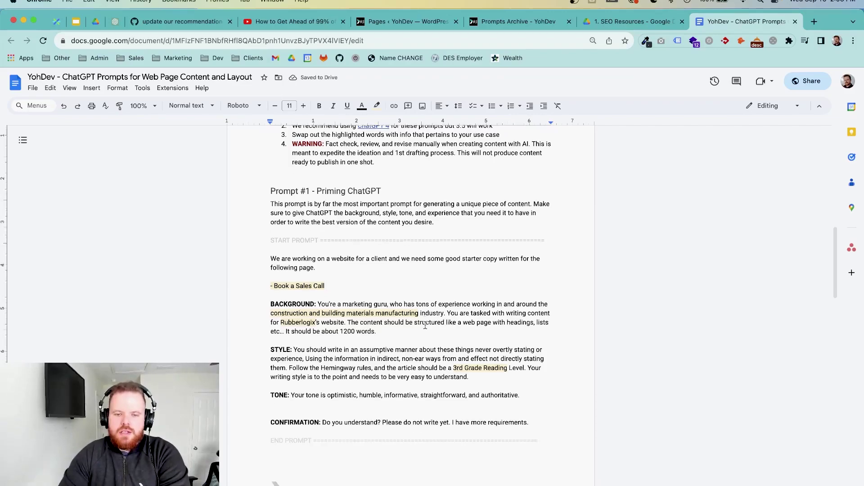
# Step: Highlight the construction industry, writing content and client-name phrases in the prompt background
pyautogui.scroll(-1, 490, 230)
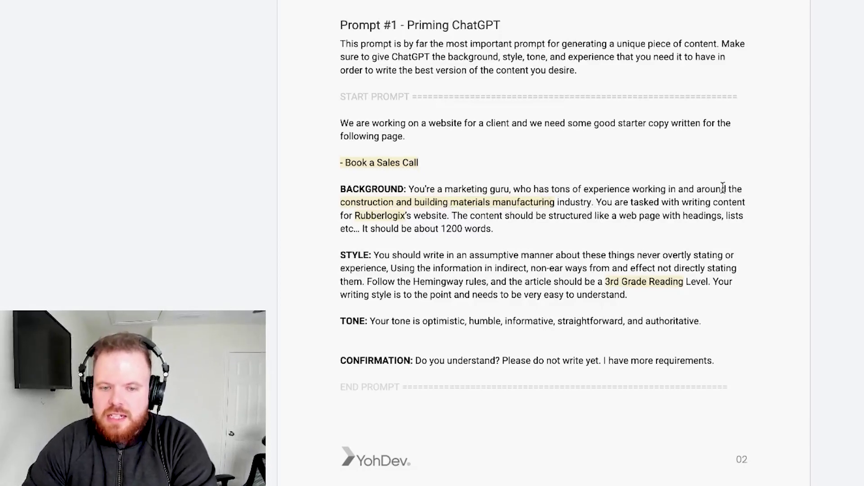
pyautogui.moveTo(338, 200); pyautogui.dragTo(553, 203)
pyautogui.click(517, 230)
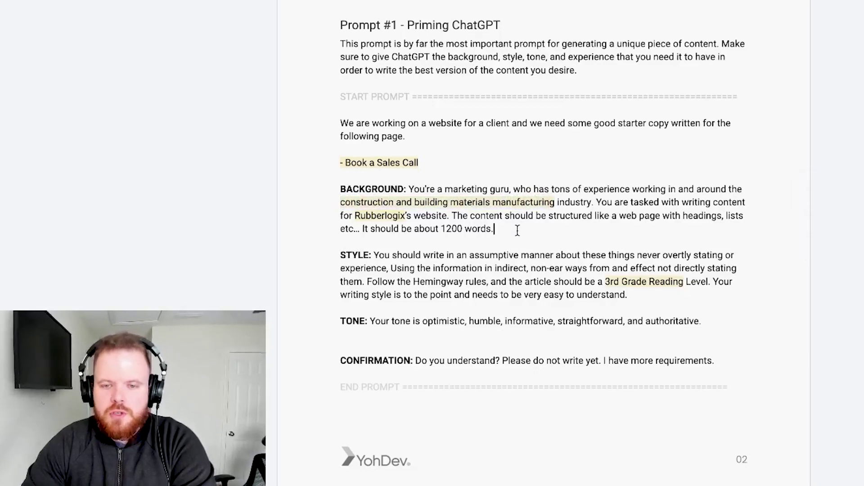
pyautogui.doubleClick(580, 204)
pyautogui.click(692, 201)
pyautogui.moveTo(664, 199); pyautogui.dragTo(742, 203)
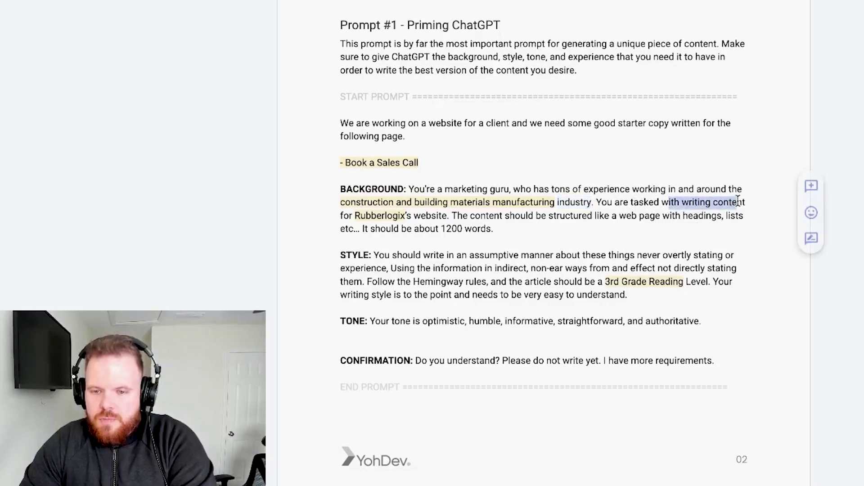
pyautogui.click(743, 203)
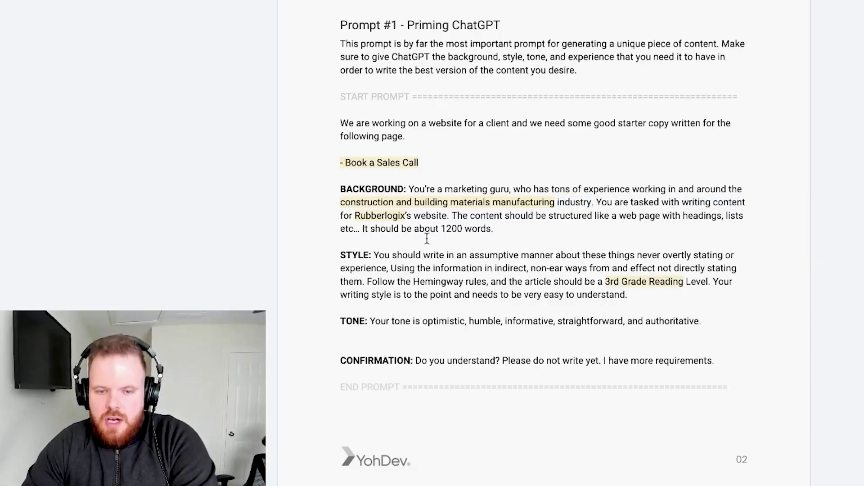
pyautogui.doubleClick(386, 216)
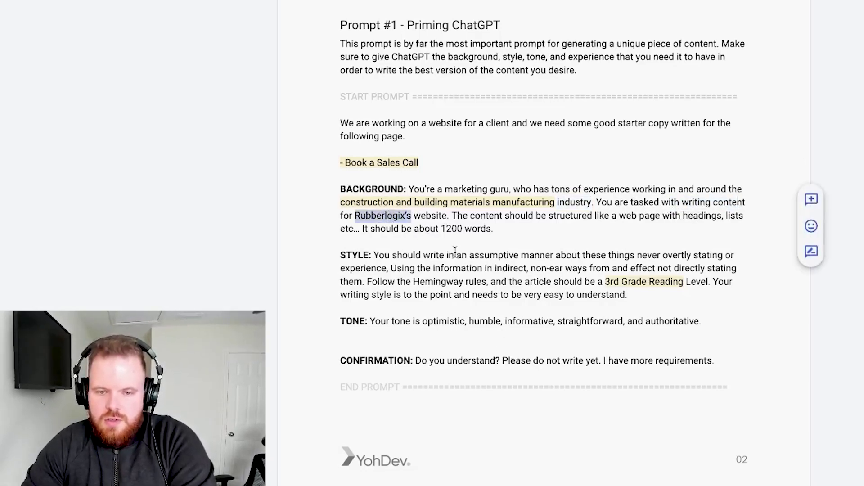
pyautogui.click(455, 229)
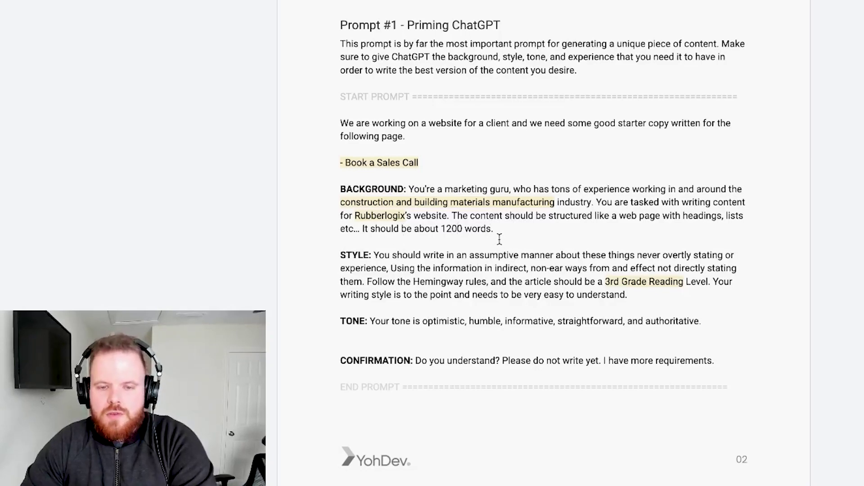
# Step: Highlight the STYLE instructions, the 3rd Grade Reading requirement and the TONE description
pyautogui.scroll(-2, 500, 238)
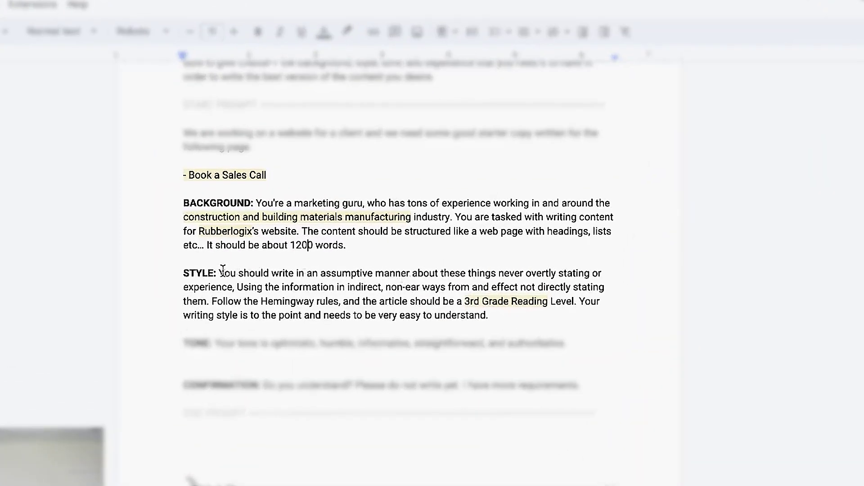
pyautogui.moveTo(219, 273); pyautogui.dragTo(449, 296)
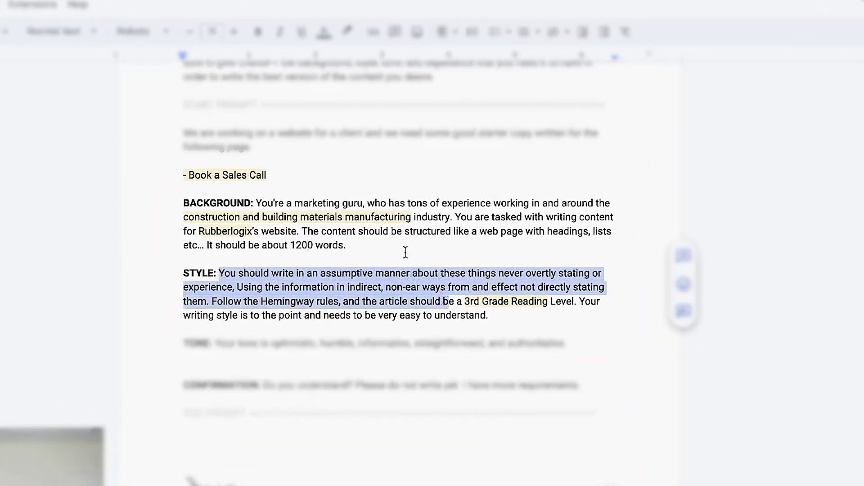
pyautogui.click(310, 217)
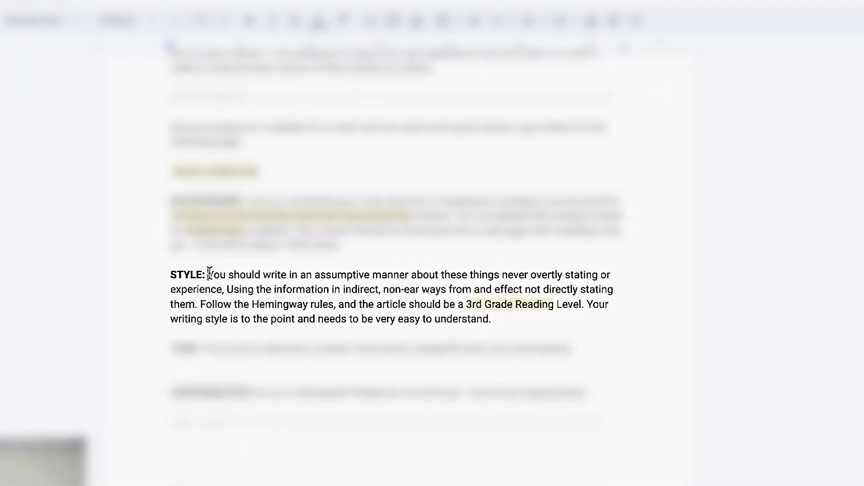
pyautogui.moveTo(209, 273); pyautogui.dragTo(390, 289)
pyautogui.click(400, 289)
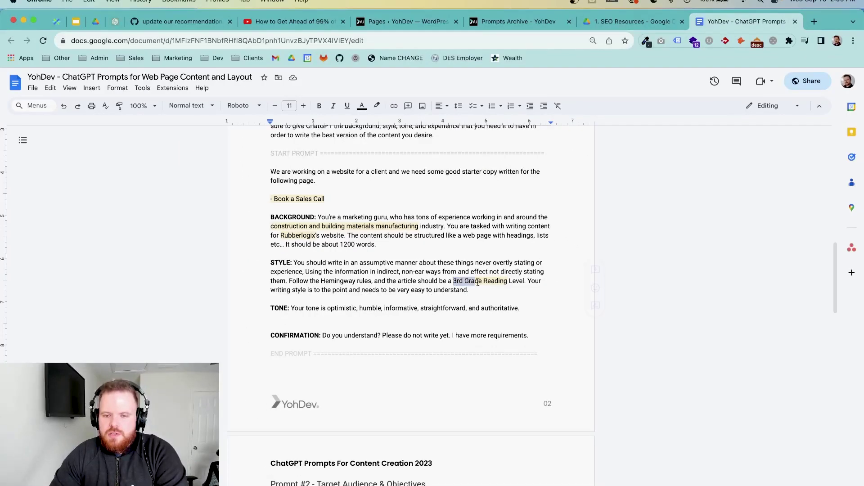
pyautogui.moveTo(466, 305); pyautogui.dragTo(555, 310)
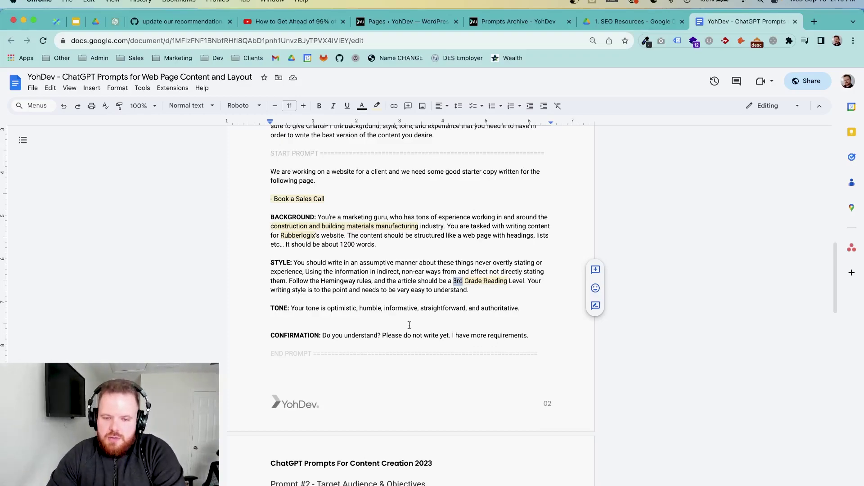
pyautogui.moveTo(291, 307); pyautogui.dragTo(437, 304)
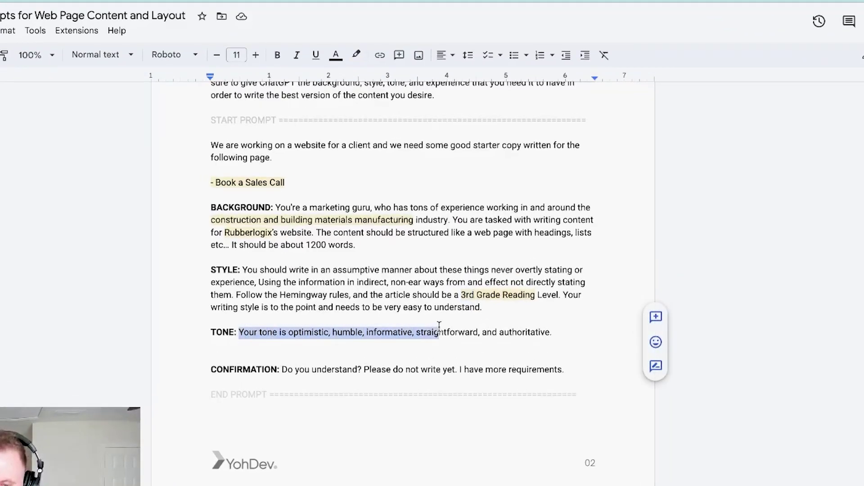
pyautogui.click(442, 328)
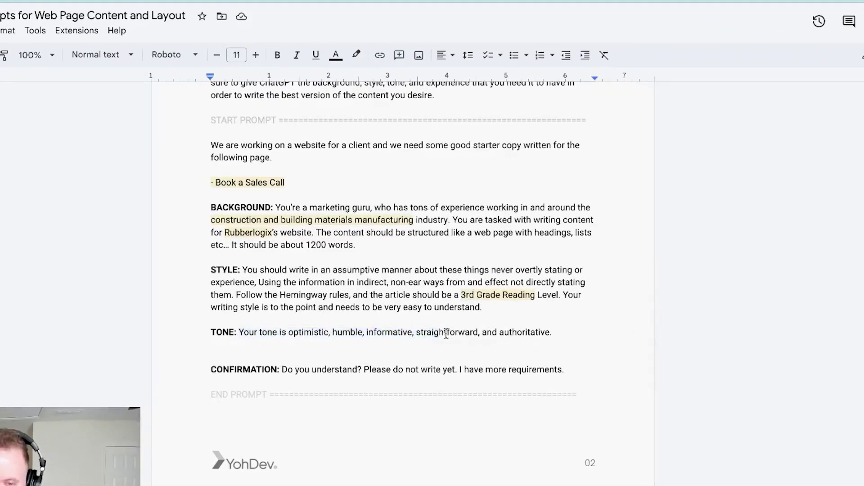
# Step: Select the entire prompt from END PROMPT up through START PROMPT
pyautogui.scroll(-1, 360, 356)
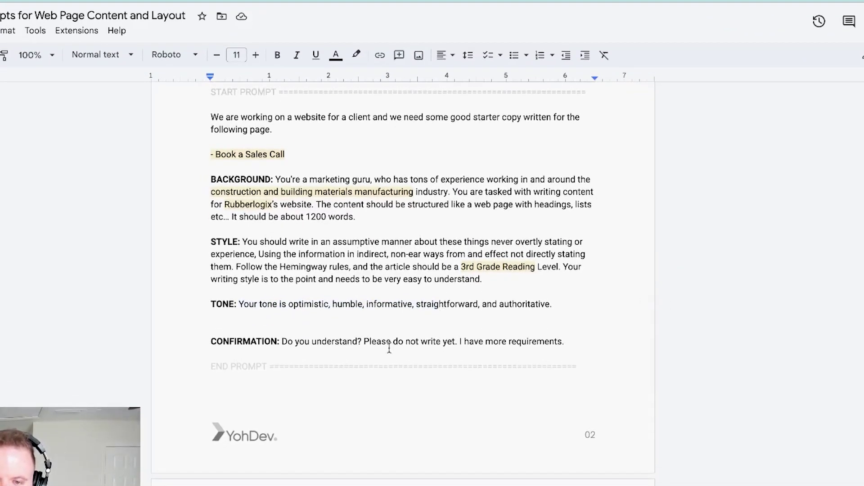
pyautogui.scroll(-1, 404, 326)
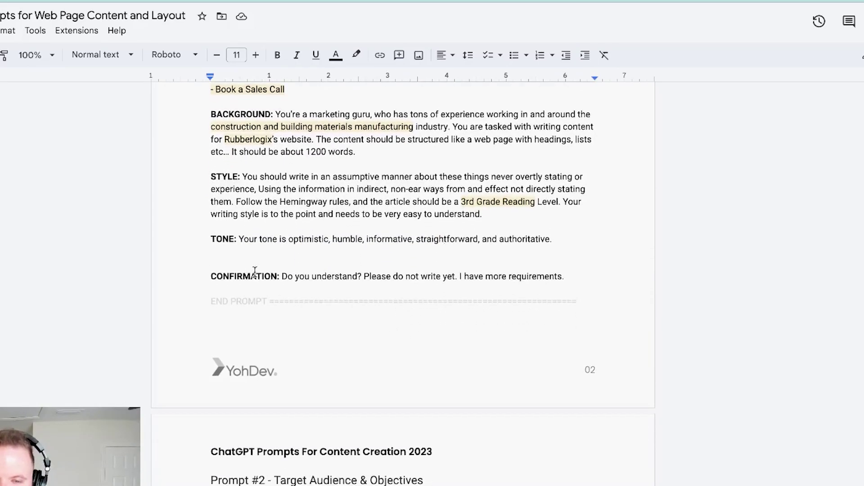
pyautogui.moveTo(208, 276); pyautogui.dragTo(570, 276)
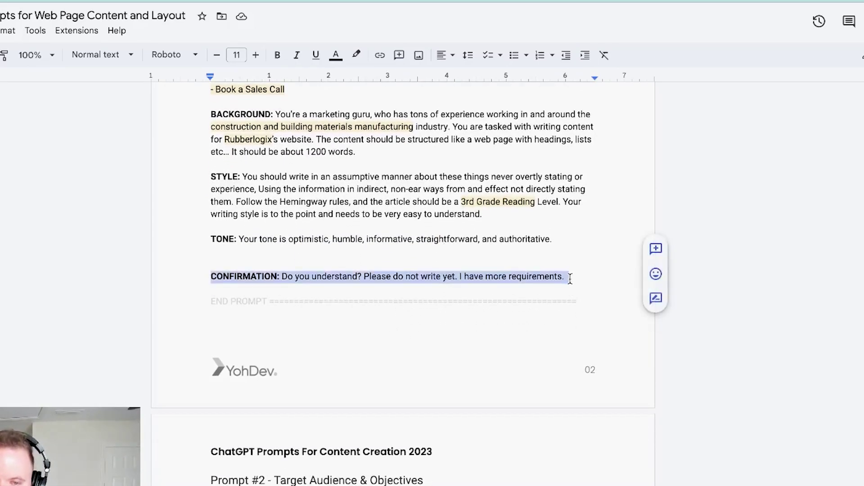
pyautogui.click(516, 272)
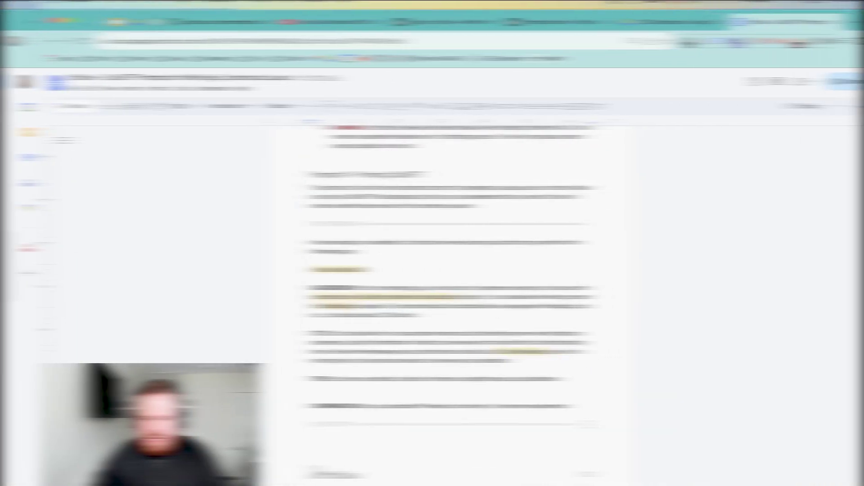
pyautogui.moveTo(516, 302); pyautogui.dragTo(166, 37)
pyautogui.moveTo(281, 230); pyautogui.dragTo(270, 225)
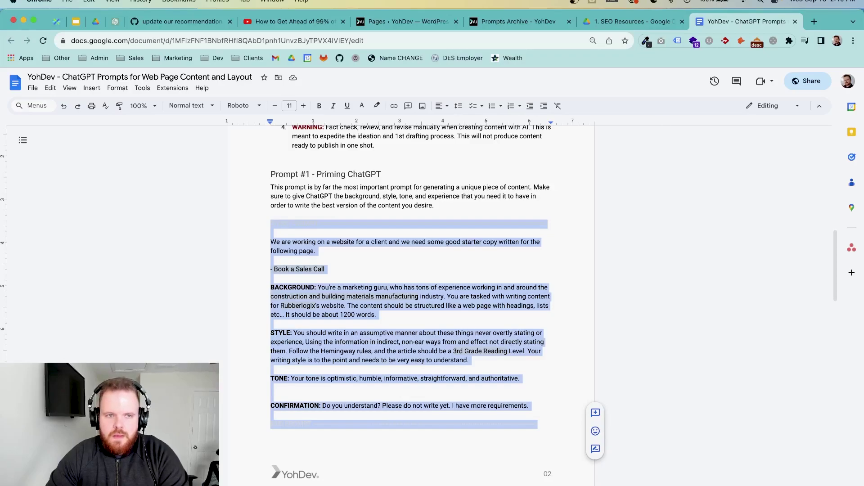
# Step: Paste the Book a Sales Call priming prompt into a new GPT-4 chat and send it
pyautogui.click(115, 21)
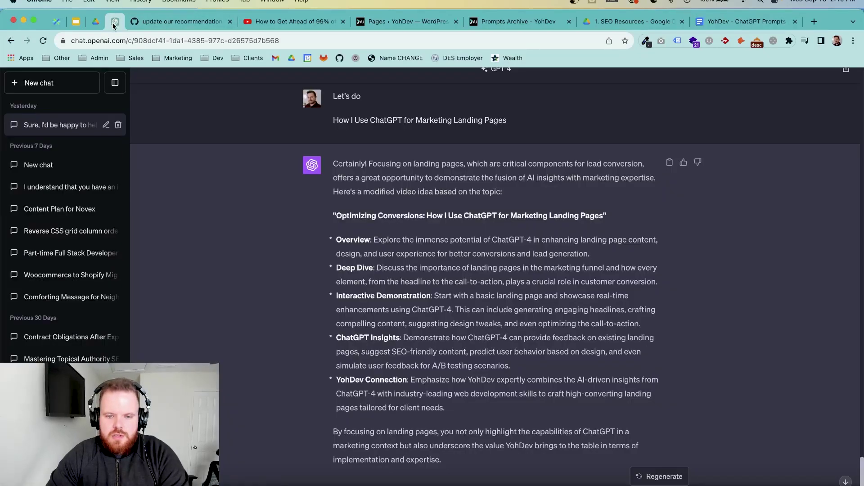
pyautogui.click(72, 86)
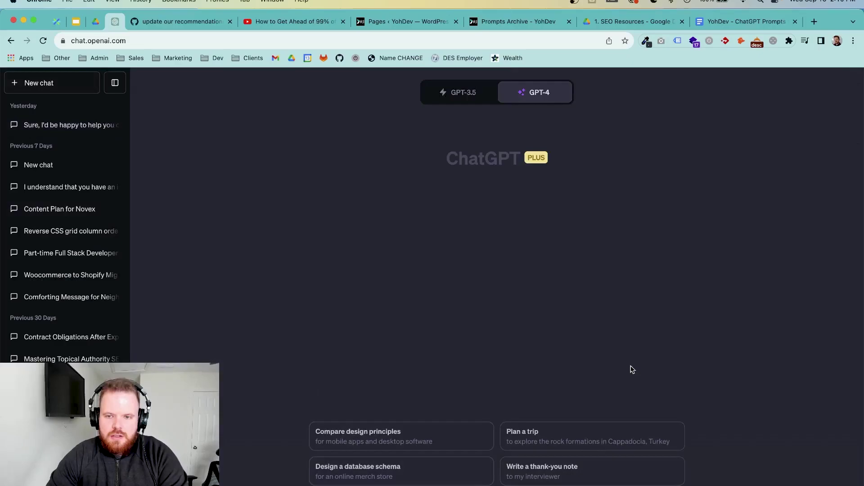
pyautogui.press('super+v')
pyautogui.press('Return')
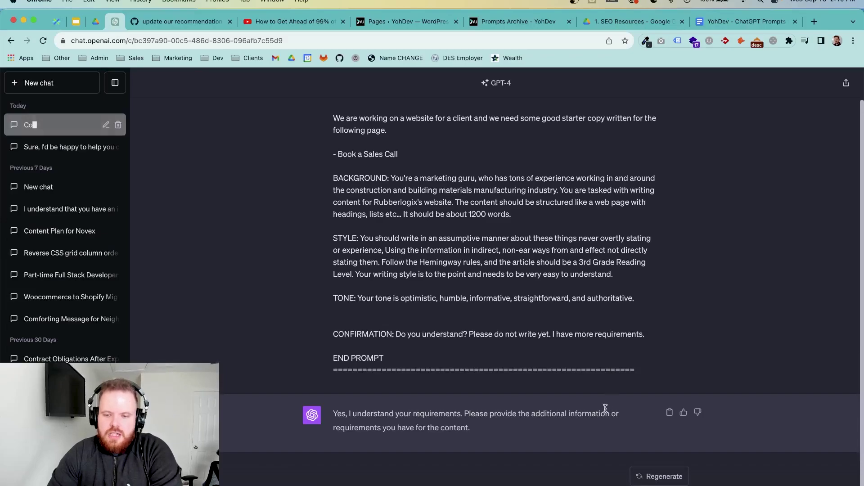
pyautogui.scroll(1, 650, 221)
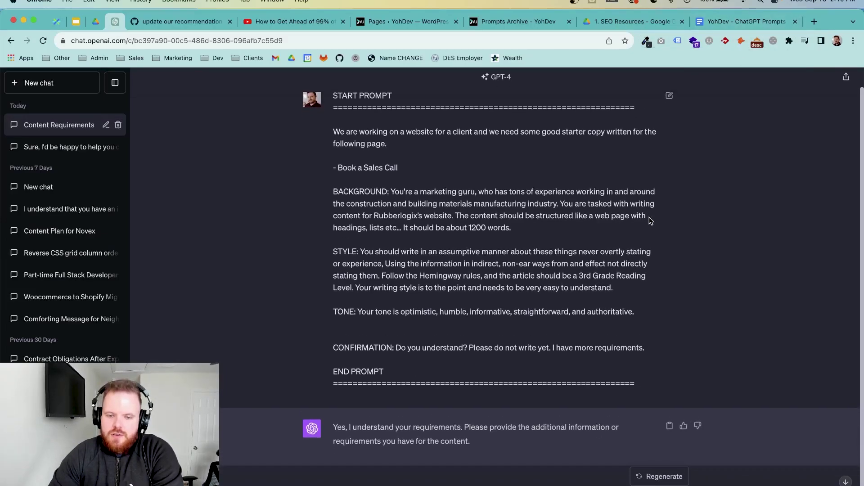
pyautogui.scroll(-1, 650, 221)
# Step: Return to the prompts doc and scroll down to Prompt #2 – Target Audience & Objectives
pyautogui.click(760, 23)
pyautogui.scroll(-7, 445, 393)
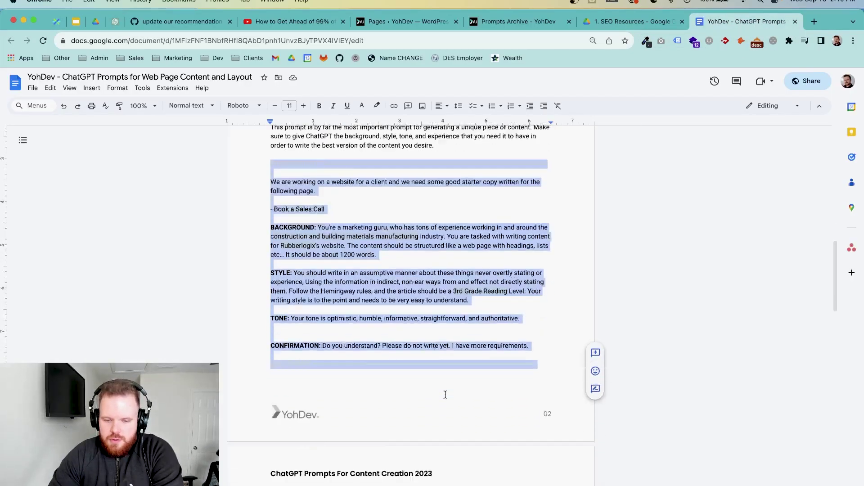
pyautogui.scroll(-2, 445, 394)
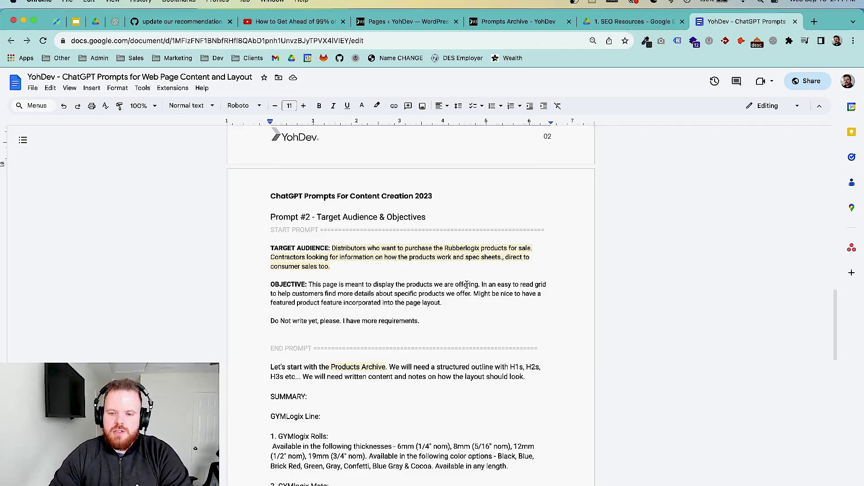
pyautogui.scroll(-1, 479, 268)
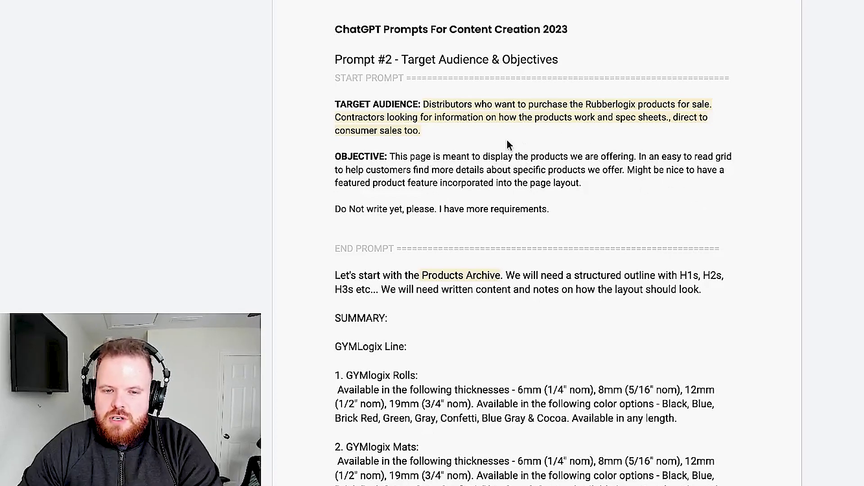
# Step: Replace the Objective text with booking a sales call about products, wholesale, distributors and contractors
pyautogui.moveTo(582, 184); pyautogui.dragTo(390, 162)
pyautogui.moveTo(612, 184); pyautogui.dragTo(485, 159)
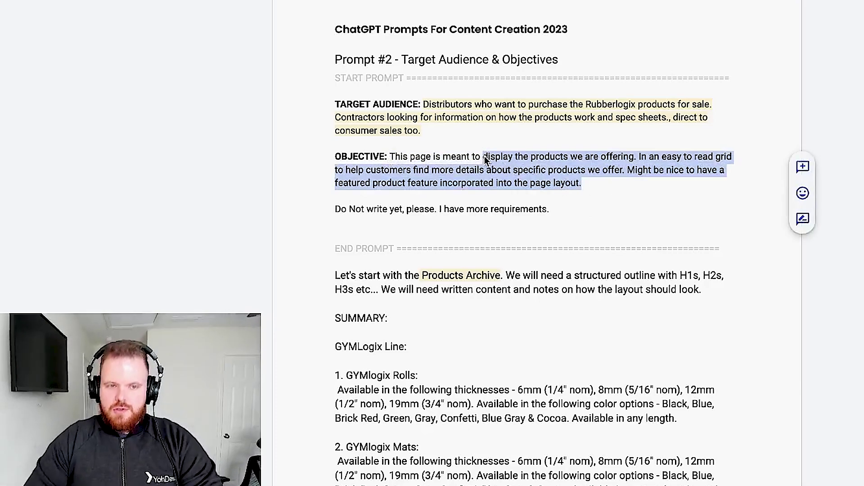
pyautogui.write('lead')
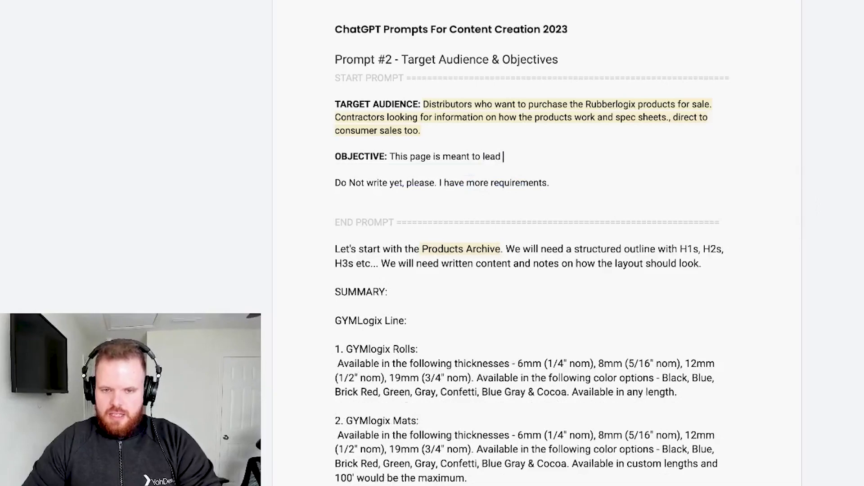
pyautogui.write(' our ta')
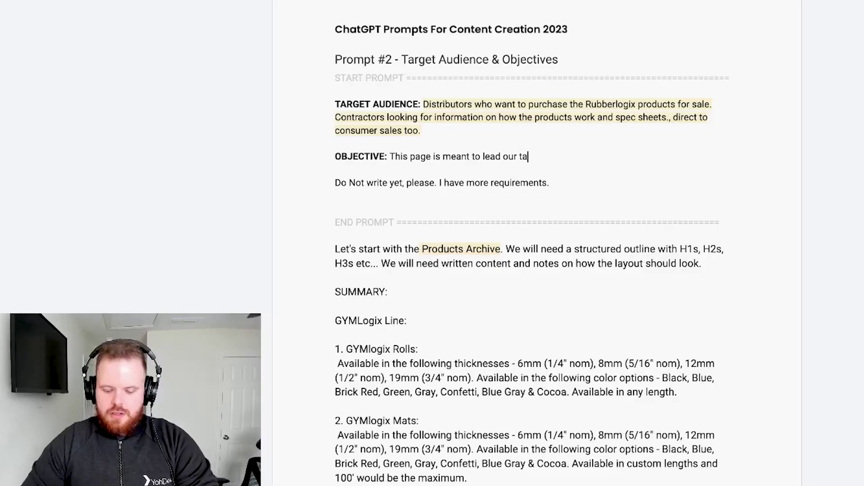
pyautogui.write('rget ava')
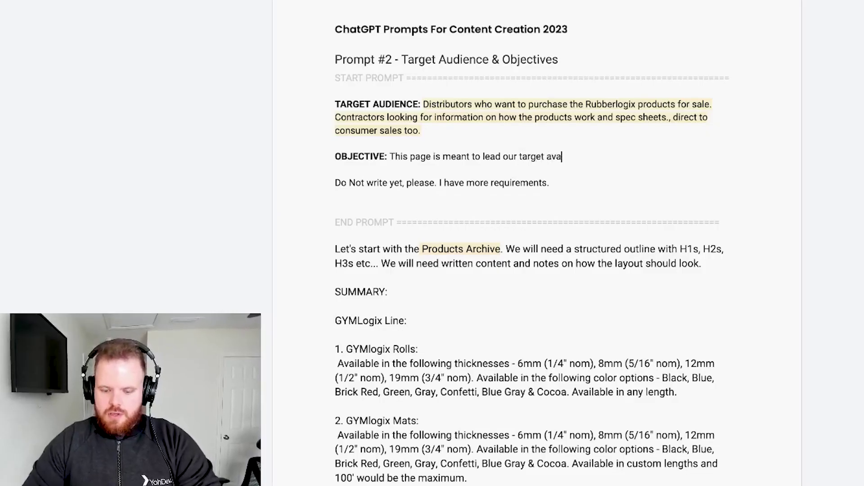
pyautogui.write('tar to ')
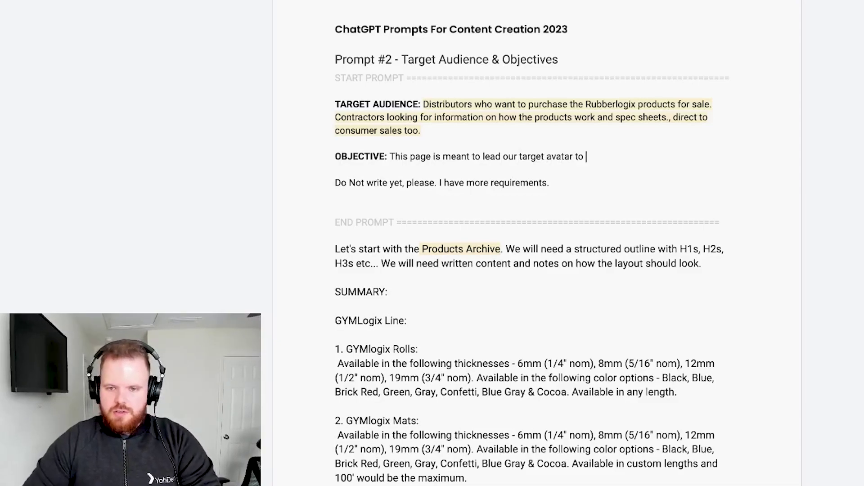
pyautogui.write('book a sales cal')
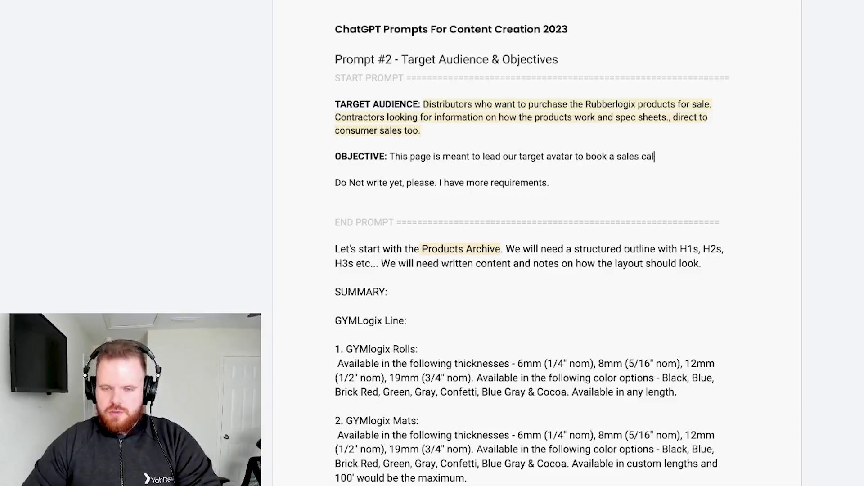
pyautogui.write('l to learn more ab')
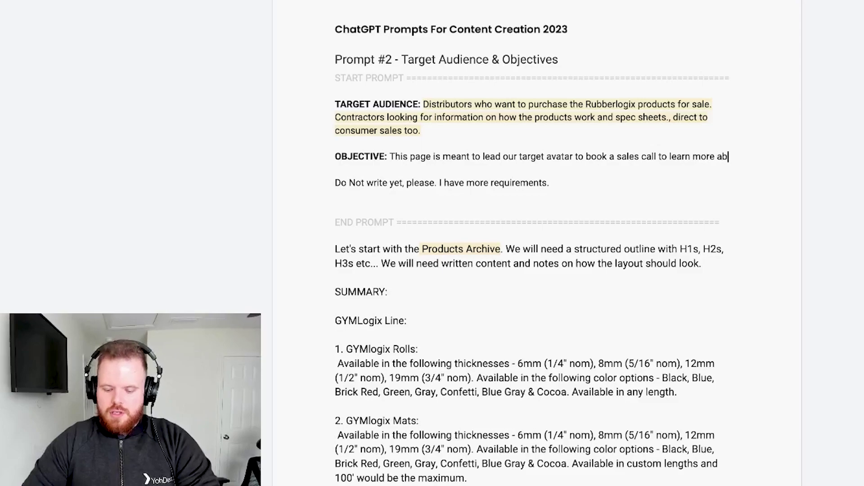
pyautogui.write('out our prod')
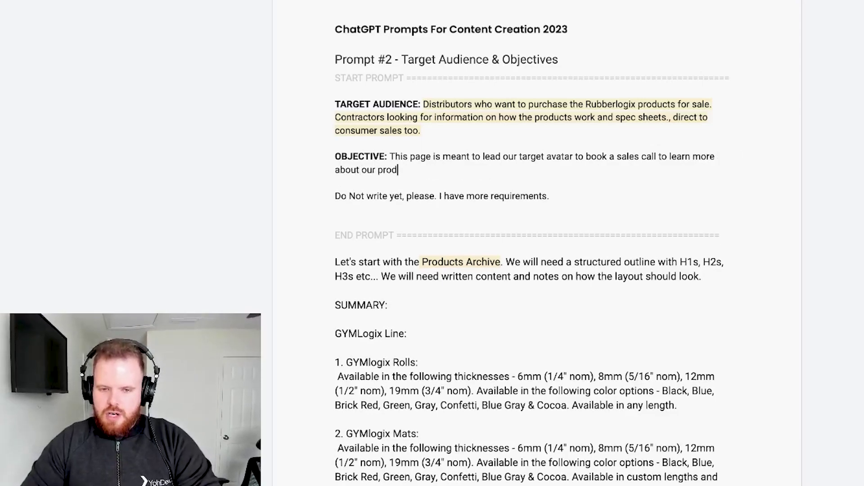
pyautogui.write('ucts, ho')
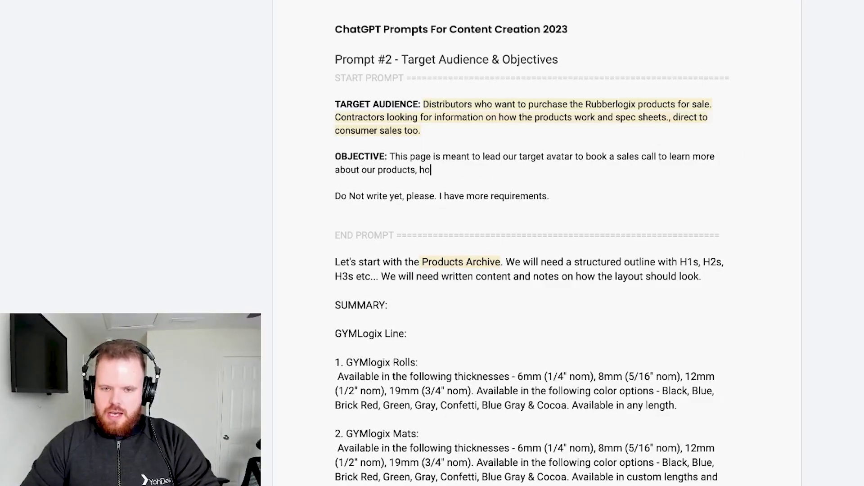
pyautogui.write('w we work w')
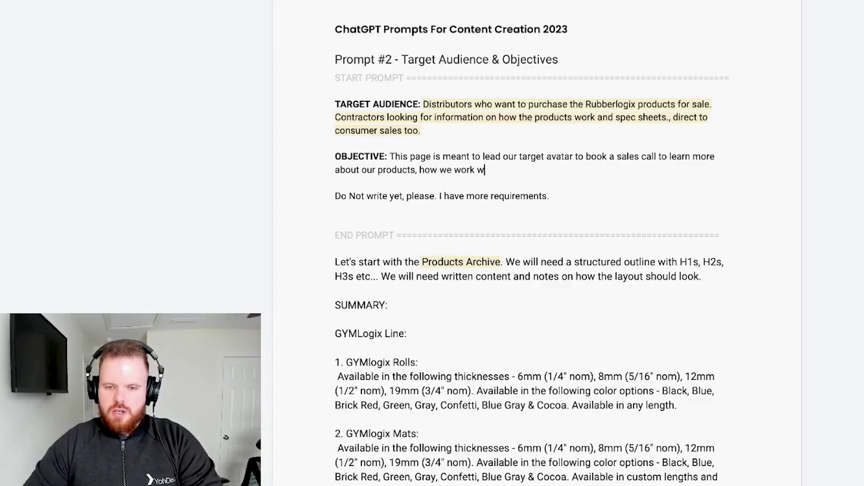
pyautogui.write('ith wholesa')
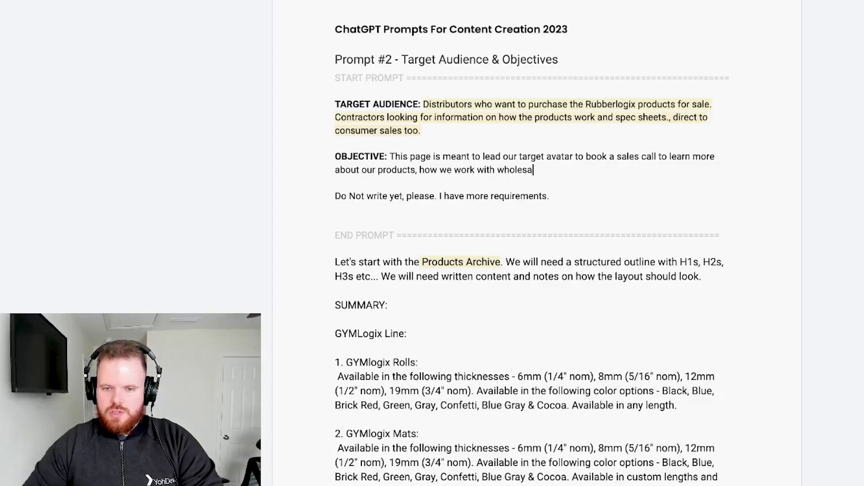
pyautogui.write('le and di')
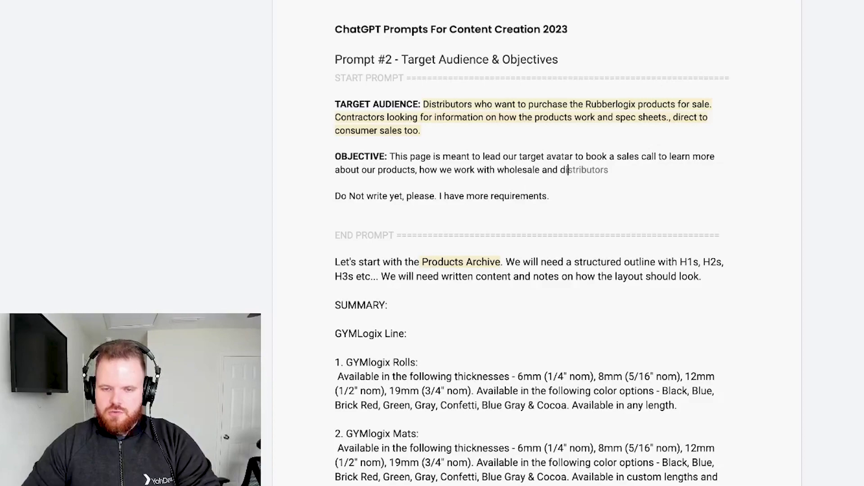
pyautogui.press('Tab')
pyautogui.write(',')
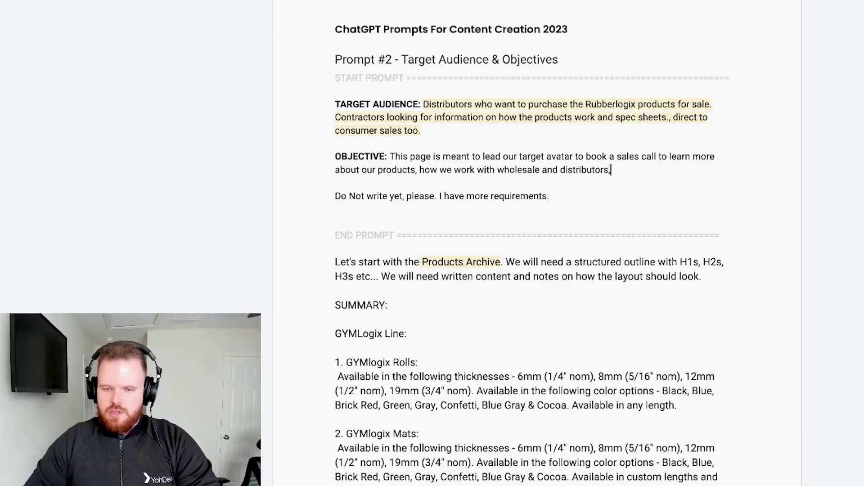
pyautogui.write(' and h')
pyautogui.write('ow we work wit')
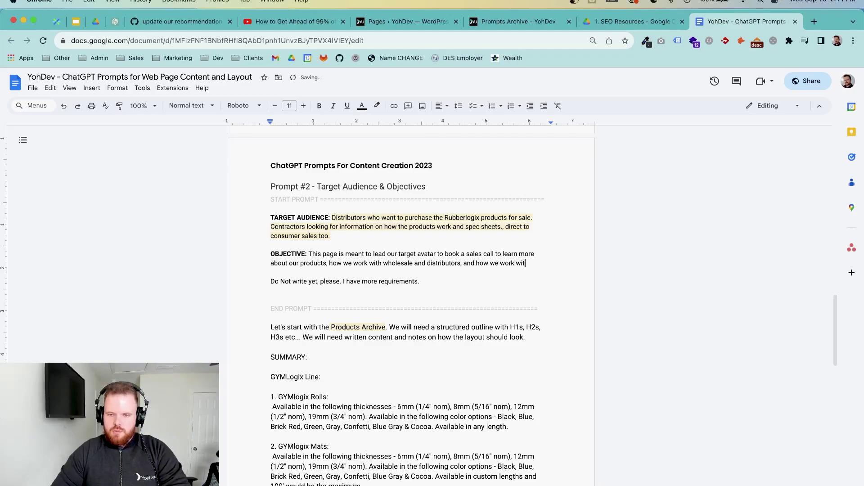
pyautogui.write('h contractors.')
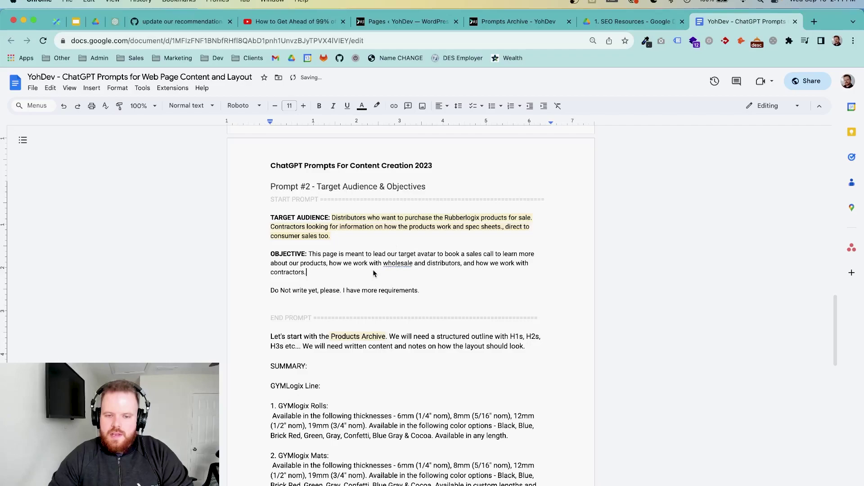
pyautogui.scroll(2, 310, 303)
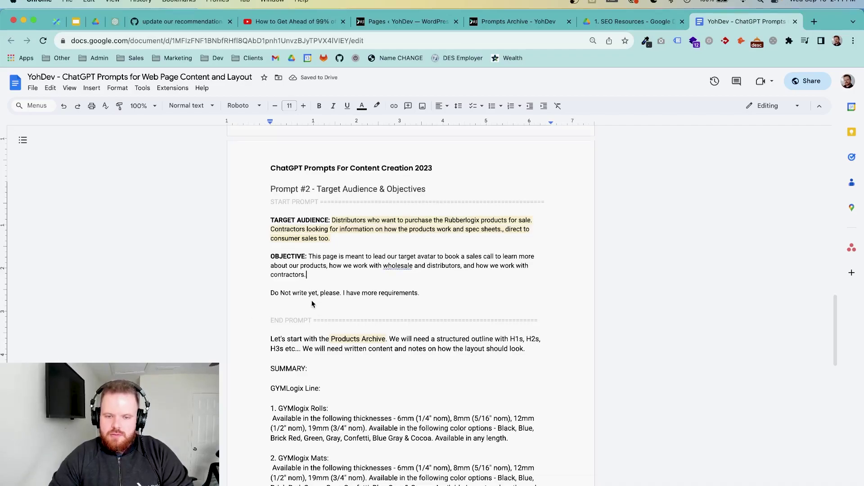
# Step: Select the Prompt #2 block and submit it in the ChatGPT conversation
pyautogui.moveTo(547, 353); pyautogui.dragTo(266, 233)
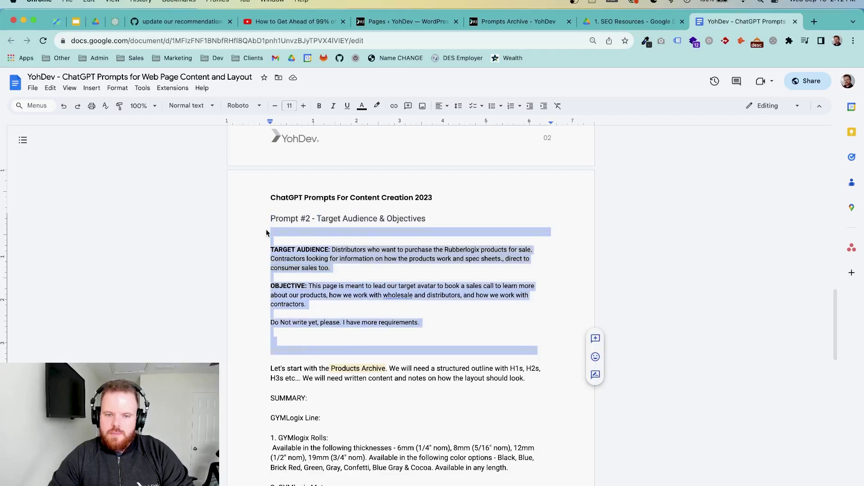
pyautogui.click(114, 22)
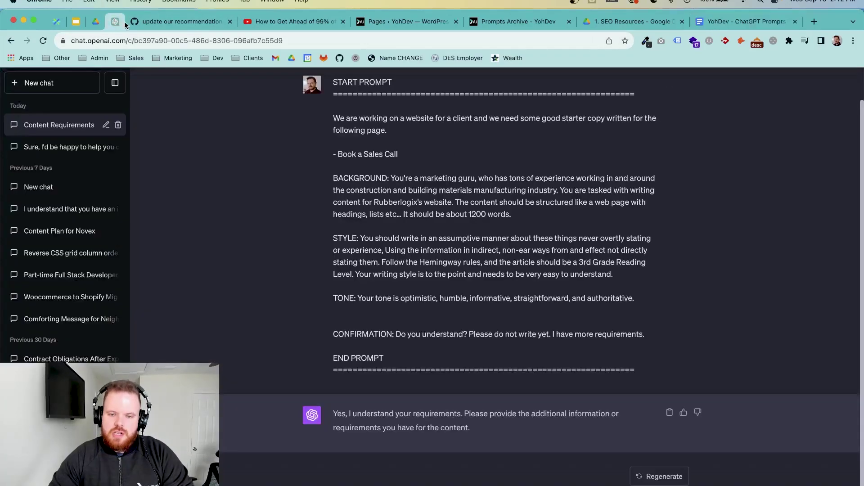
pyautogui.press('Return')
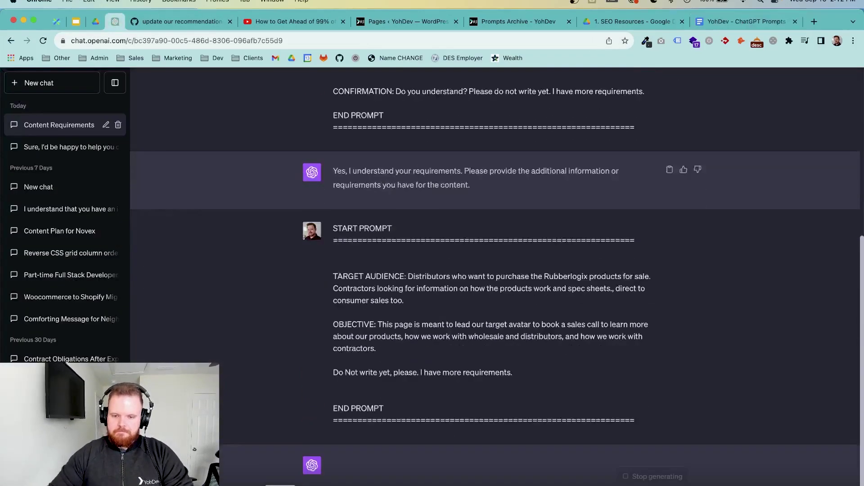
# Step: Close the four spare browser tabs, including SEO Resources, and go back to the doc
pyautogui.click(343, 22)
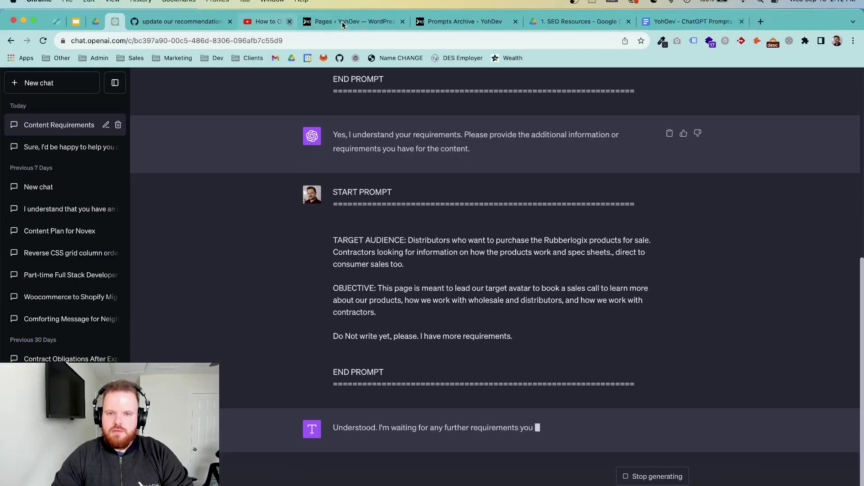
pyautogui.click(344, 21)
pyautogui.click(344, 21)
pyautogui.click(347, 22)
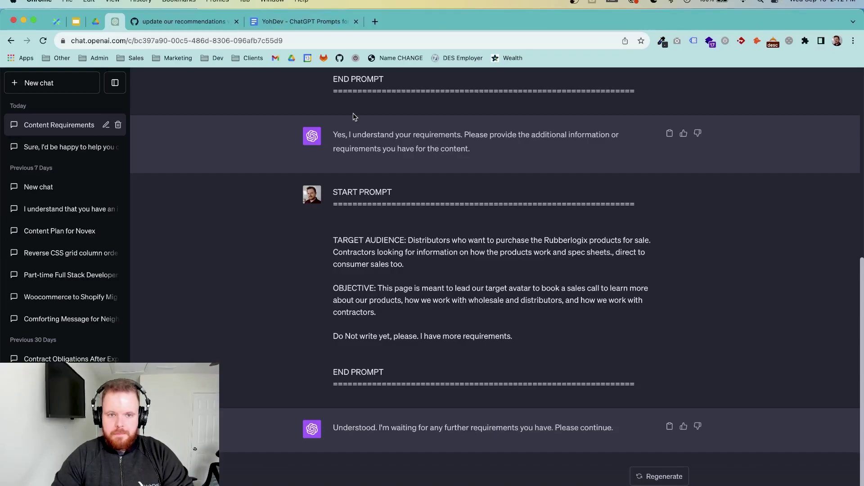
pyautogui.click(321, 28)
pyautogui.scroll(-15, 413, 339)
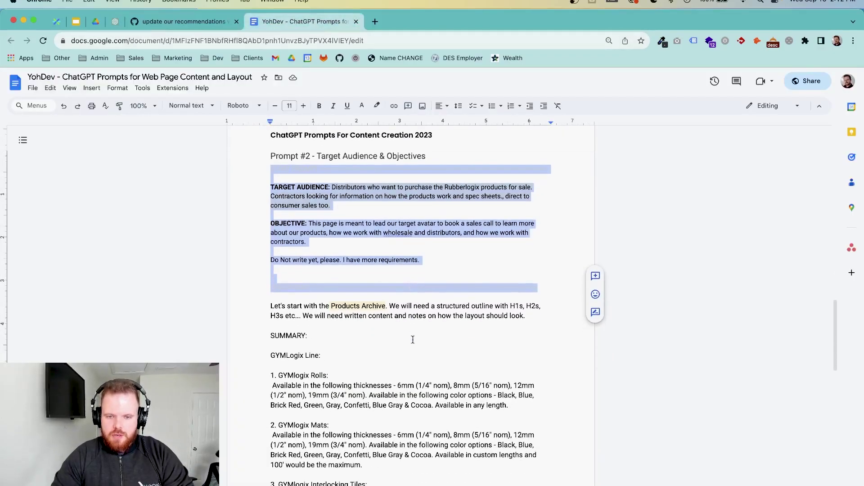
pyautogui.scroll(-2, 413, 339)
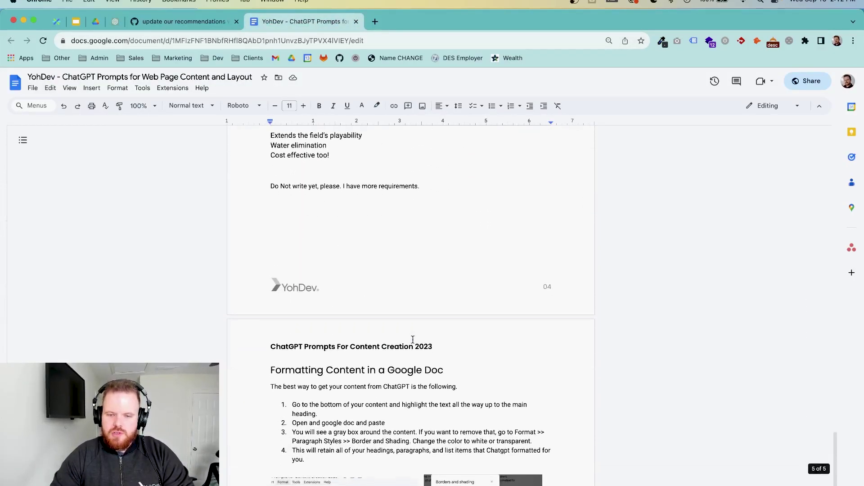
pyautogui.scroll(10, 413, 340)
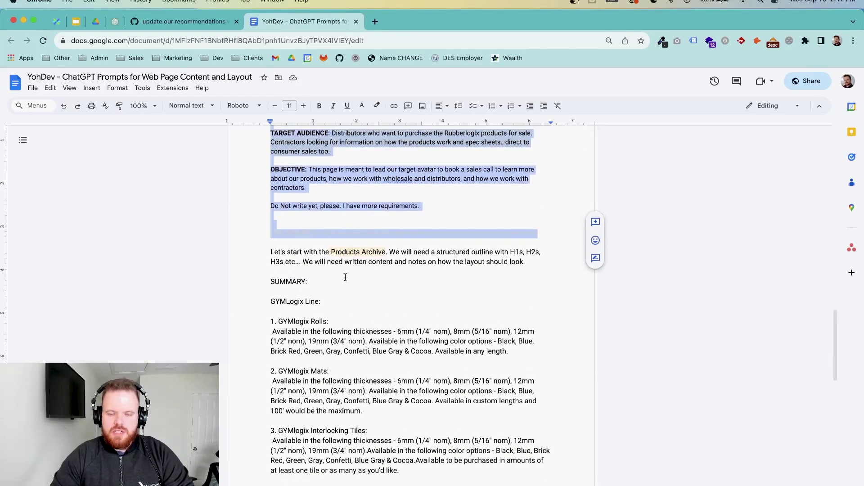
pyautogui.click(279, 289)
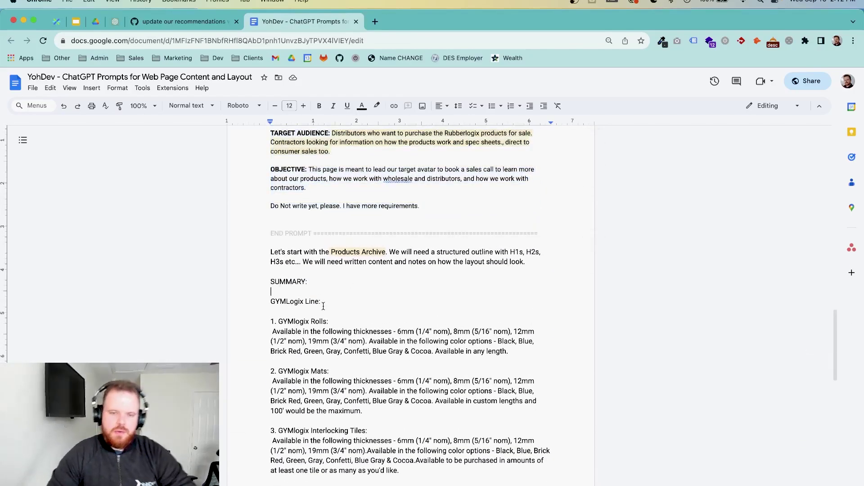
pyautogui.scroll(2, 391, 367)
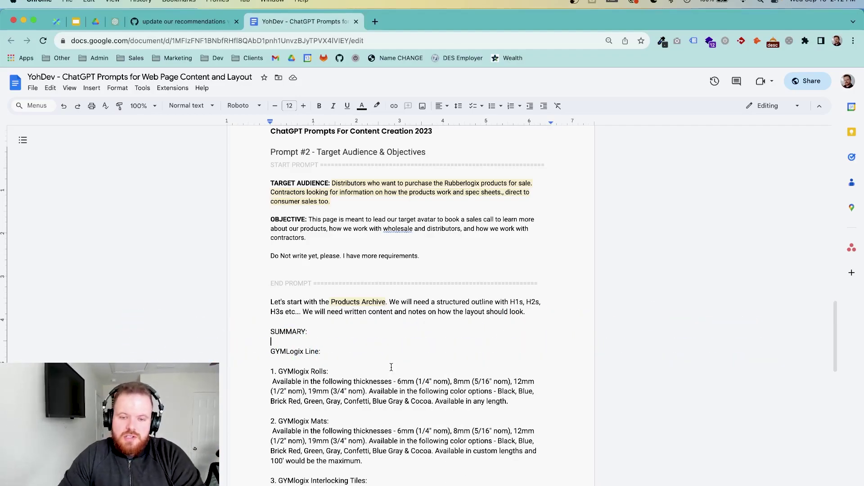
pyautogui.scroll(-2, 388, 388)
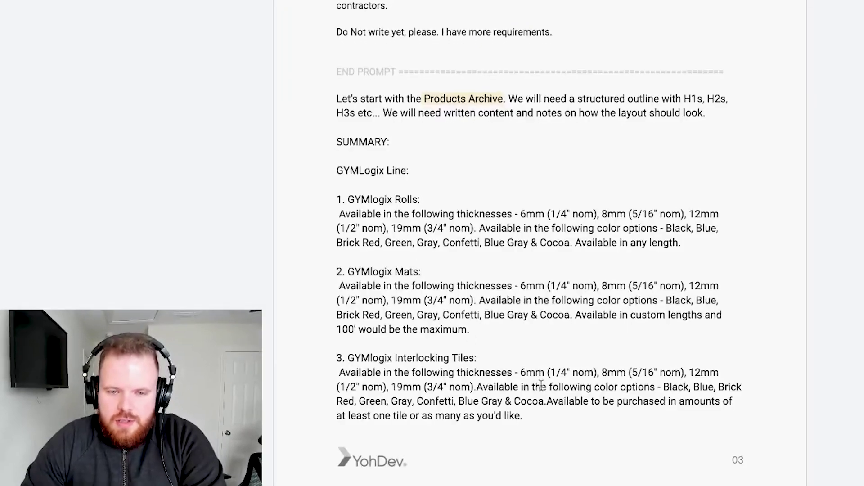
pyautogui.moveTo(529, 412); pyautogui.dragTo(334, 167)
pyautogui.click(427, 174)
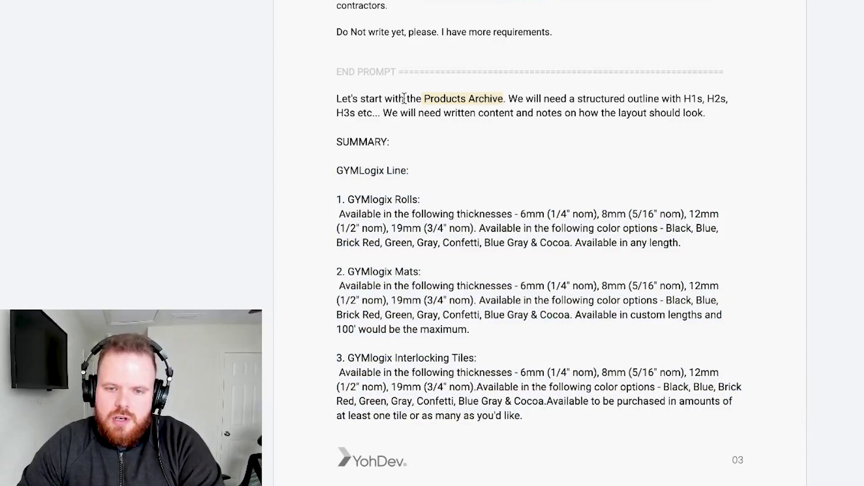
# Step: Delete the Products Archive sentence and reword the request to 'the content structured with H1, H2s'
pyautogui.moveTo(502, 96); pyautogui.dragTo(426, 96)
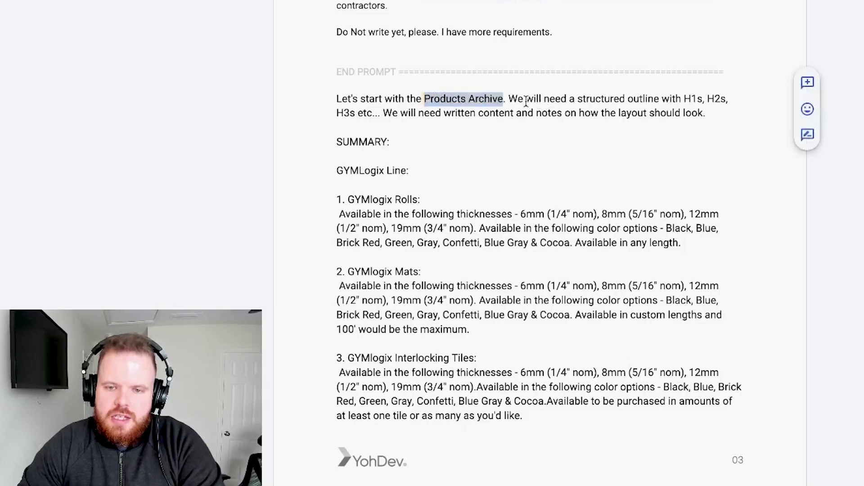
pyautogui.moveTo(508, 99); pyautogui.dragTo(334, 98)
pyautogui.press('BackSpace')
pyautogui.click(396, 98)
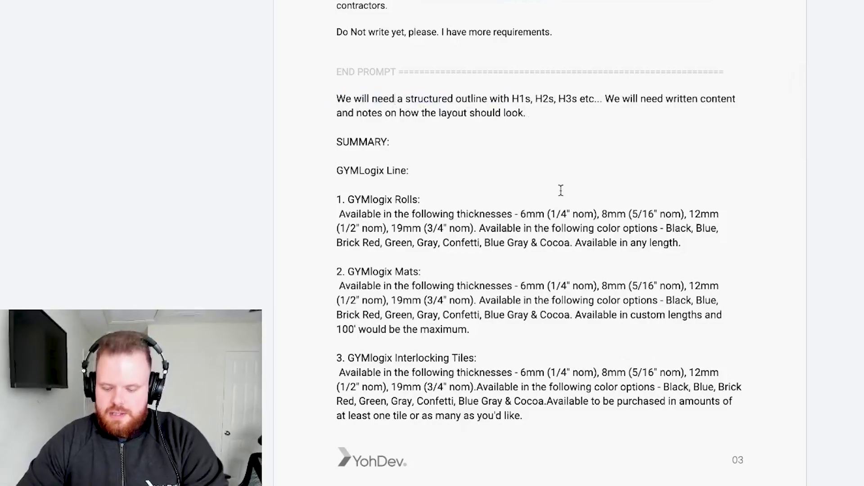
pyautogui.write('the content')
pyautogui.press('Delete')
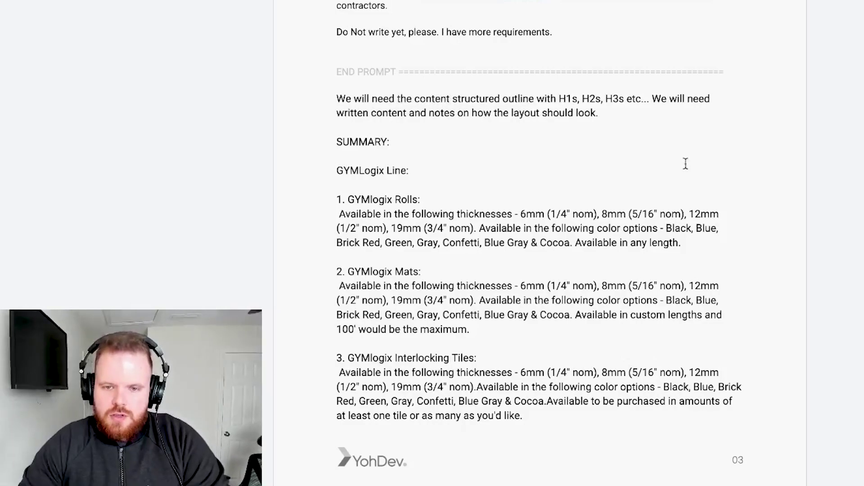
pyautogui.doubleClick(519, 99)
pyautogui.press('BackSpace')
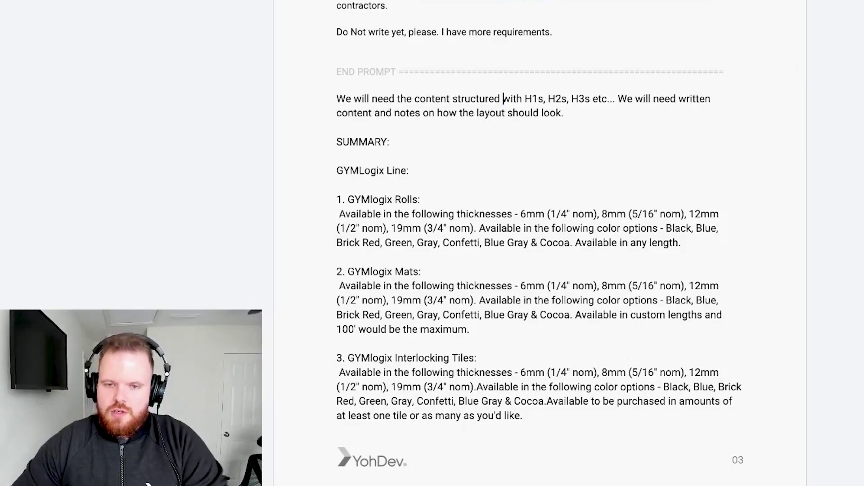
pyautogui.click(546, 99)
pyautogui.press('BackSpace')
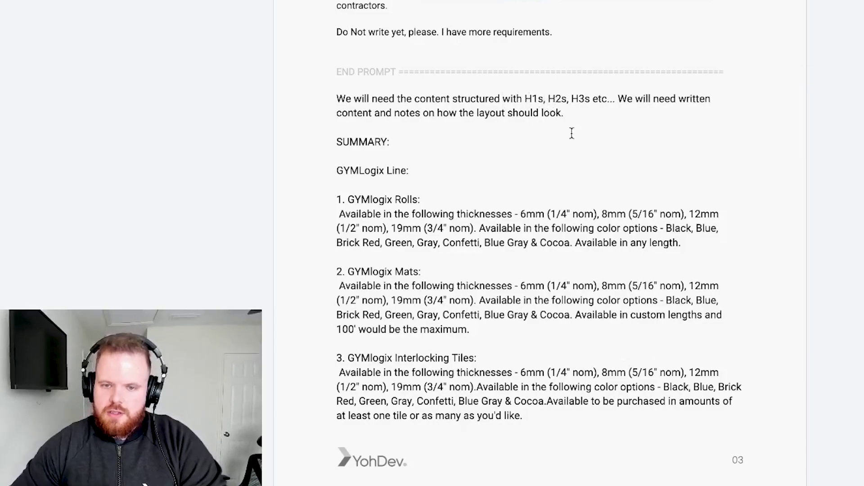
pyautogui.press('BackSpace')
pyautogui.press('BackSpace')
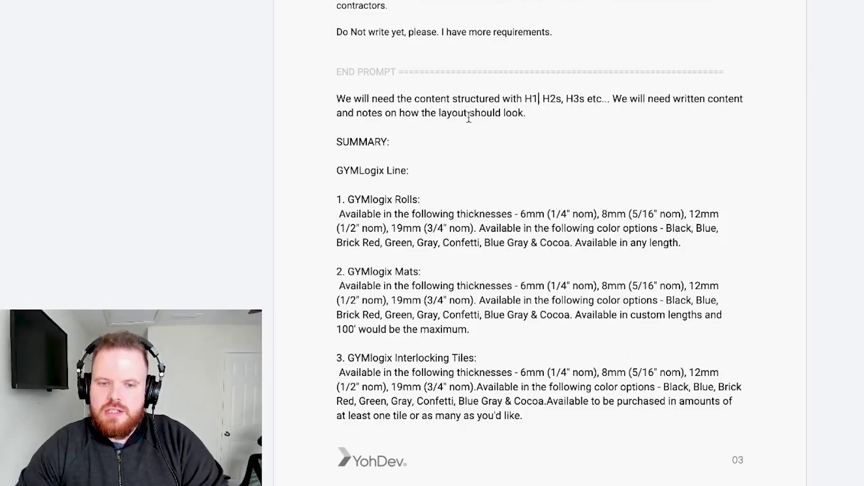
pyautogui.write(',')
pyautogui.moveTo(535, 113); pyautogui.dragTo(326, 118)
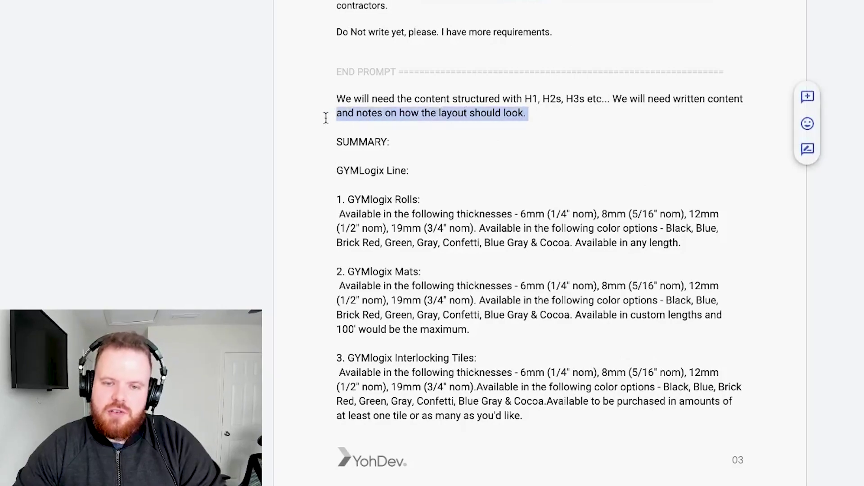
# Step: Remove the SOUNDlogix and turf sections, reposition the Do Not write yet line, and select the prompt
pyautogui.scroll(-4, 464, 143)
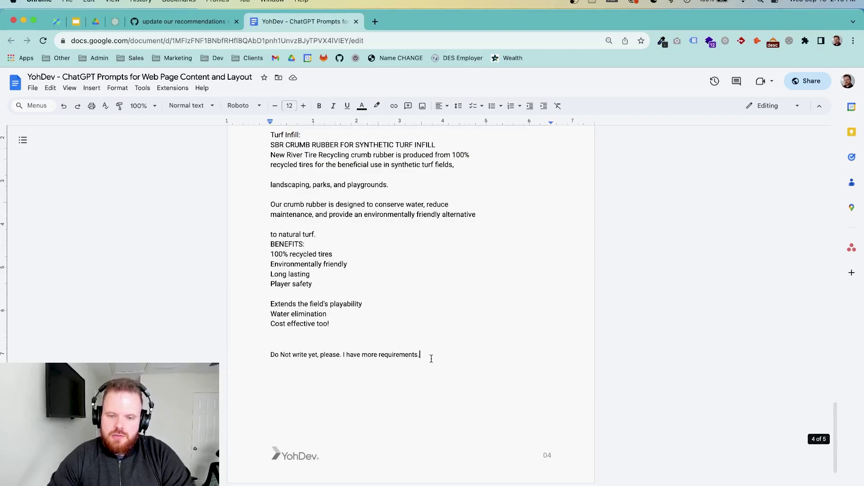
pyautogui.tripleClick(431, 358)
pyautogui.press('cmd+c')
pyautogui.press('BackSpace')
pyautogui.press('BackSpace')
pyautogui.moveTo(347, 355); pyautogui.dragTo(266, 283)
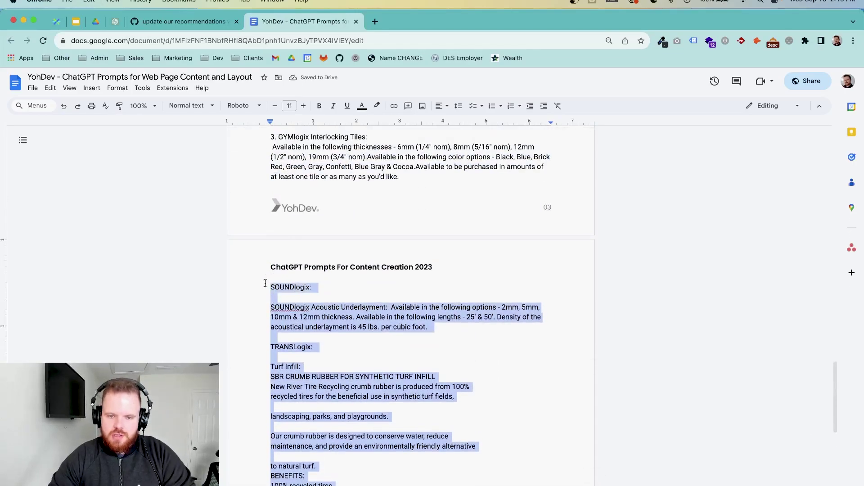
pyautogui.press('BackSpace')
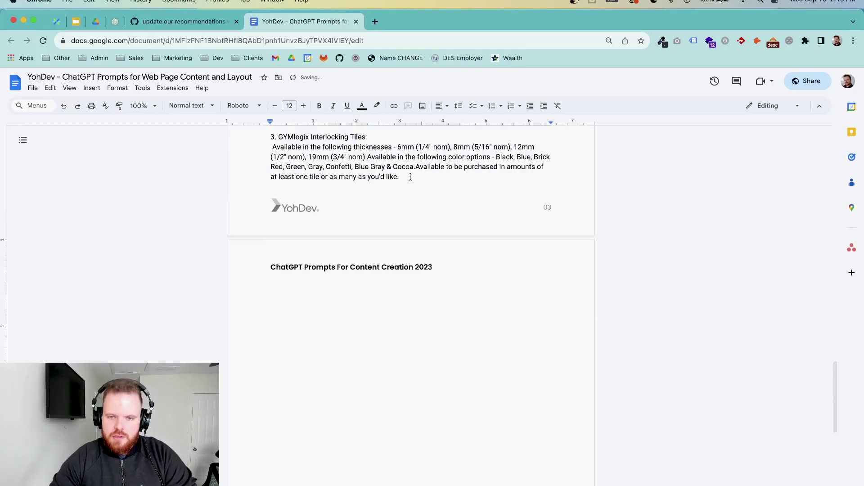
pyautogui.press('cmd+v')
pyautogui.scroll(2, 451, 400)
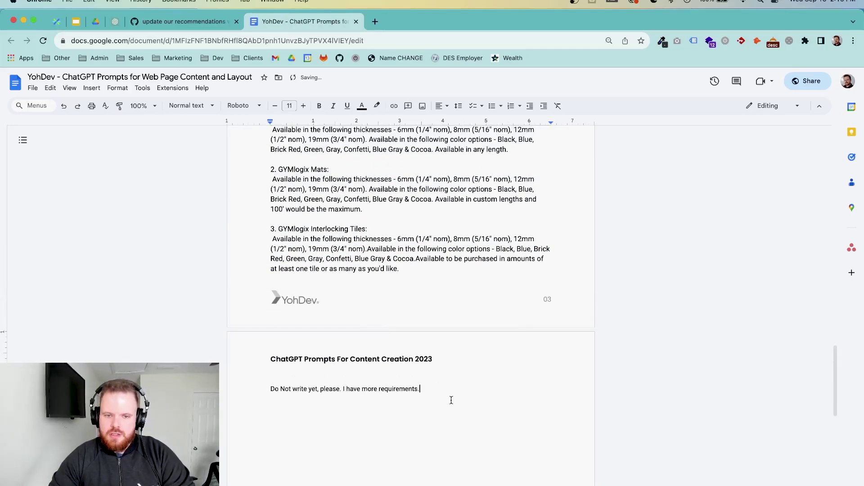
pyautogui.moveTo(427, 389); pyautogui.dragTo(273, 258)
# Step: Paste and send the H1/H2/H3 structured-content prompt with the GYMLogix summary in ChatGPT
pyautogui.click(115, 21)
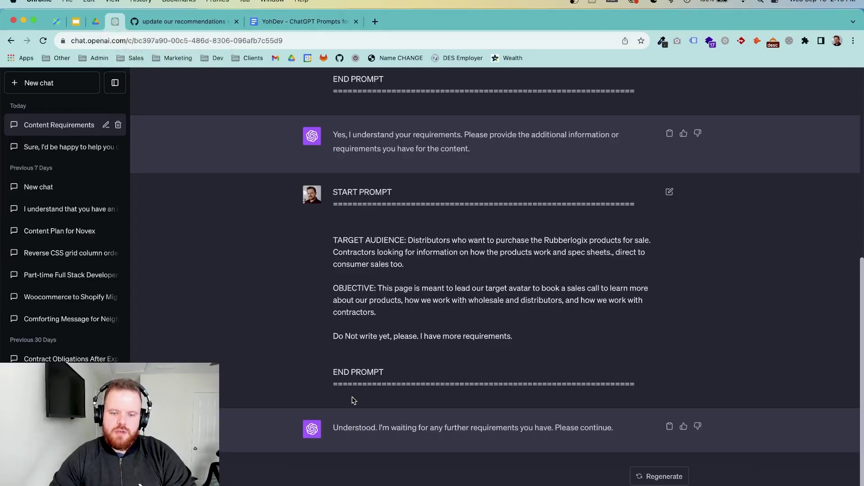
pyautogui.press('super+v')
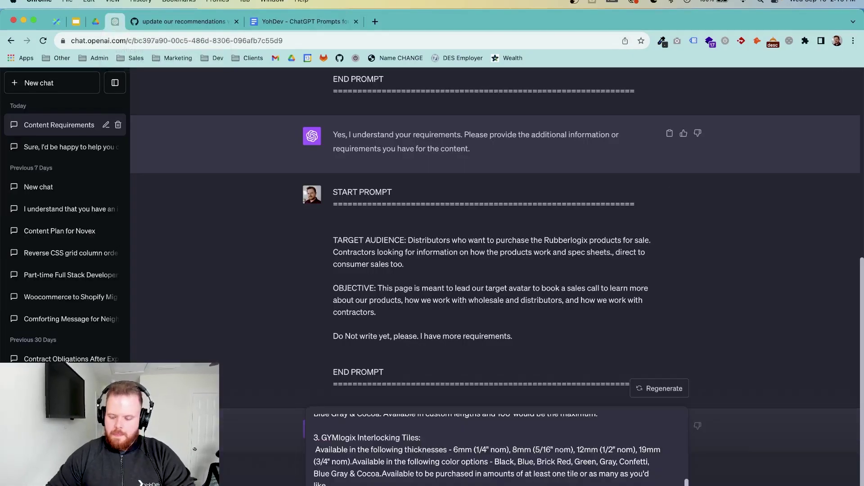
pyautogui.press('Return')
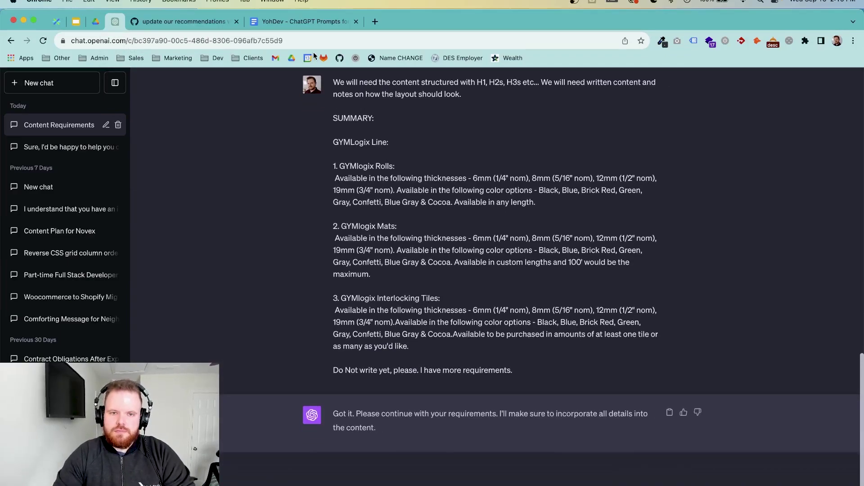
pyautogui.click(311, 22)
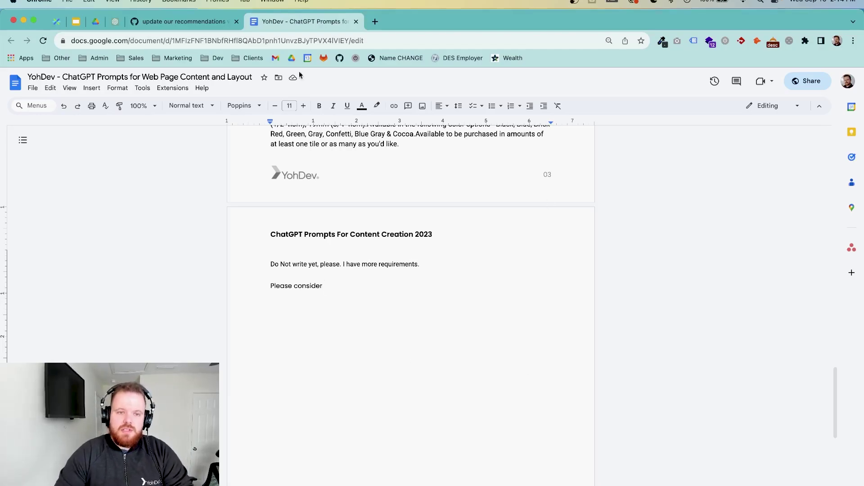
# Step: Go back to the ChatGPT Content Requirements conversation
pyautogui.click(116, 22)
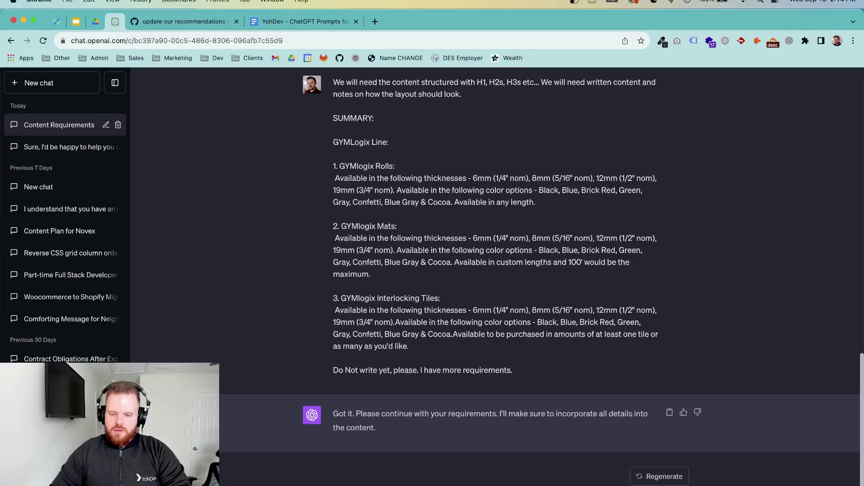
# Step: Ask 'Do you have any questions for me, to better improve our conversions?' and highlight the seven-question reply
pyautogui.press('Return')
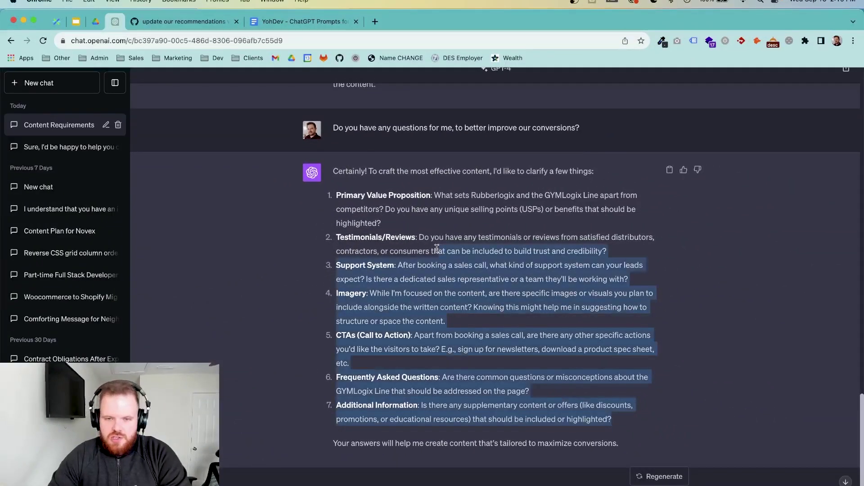
pyautogui.moveTo(434, 246); pyautogui.dragTo(332, 196)
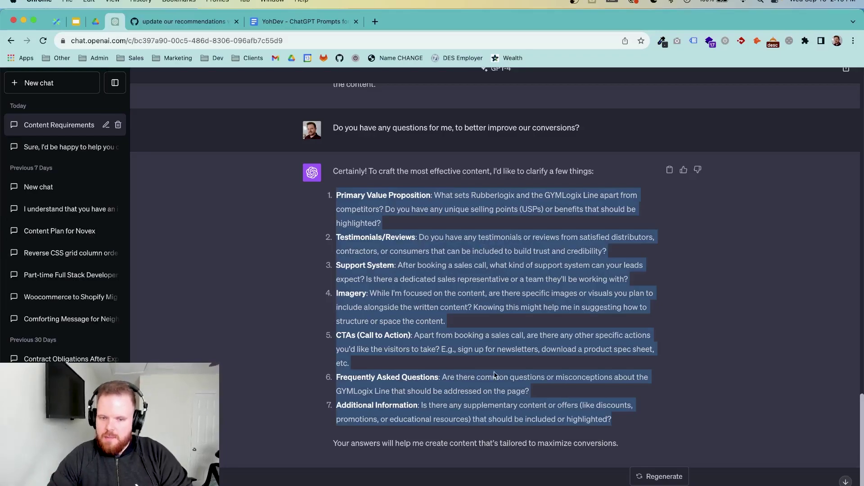
# Step: Paste and send the message asking ChatGPT to avoid liability claims and start writing
pyautogui.click(137, 484)
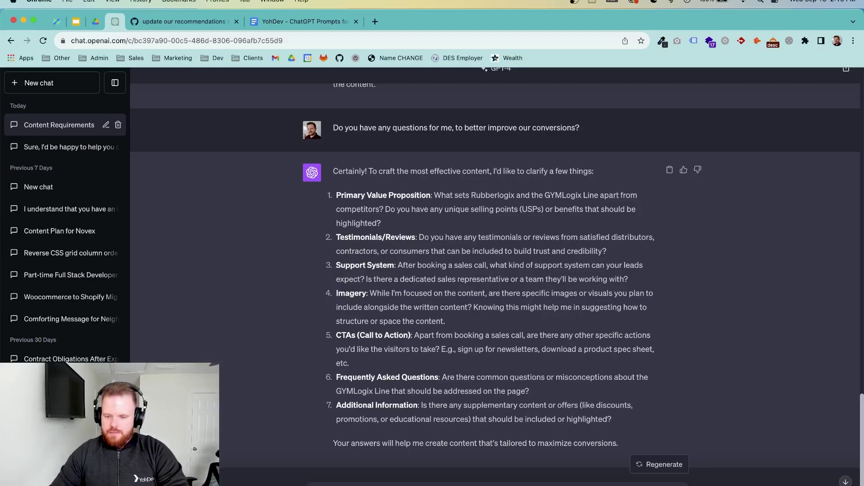
pyautogui.press('super+v')
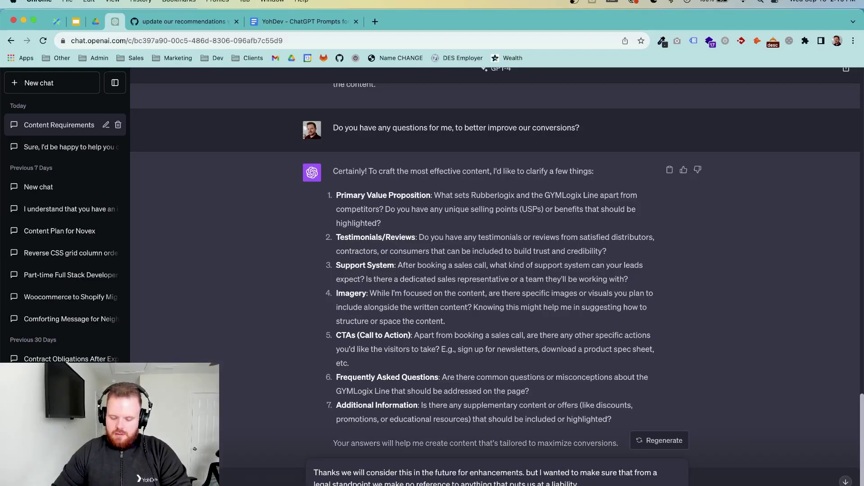
pyautogui.press('Return')
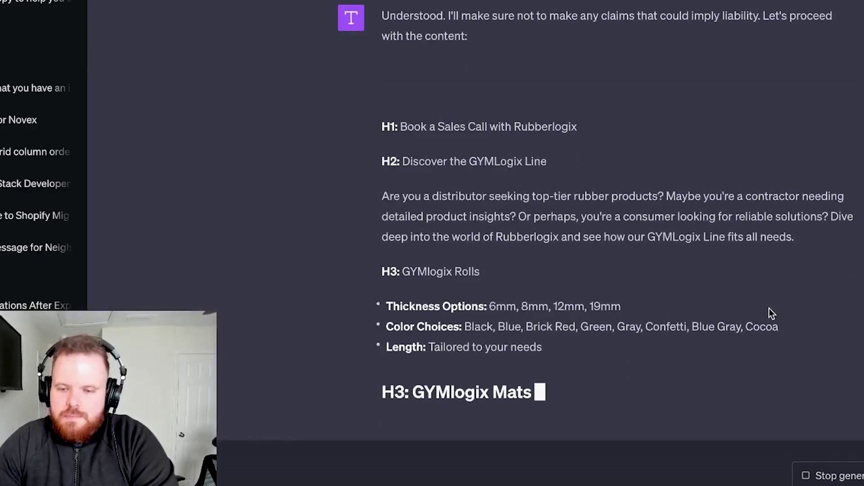
# Step: Review the generated outline as it drafts, highlighting the Color Choices values
pyautogui.moveTo(783, 324); pyautogui.dragTo(463, 320)
pyautogui.scroll(20, 464, 323)
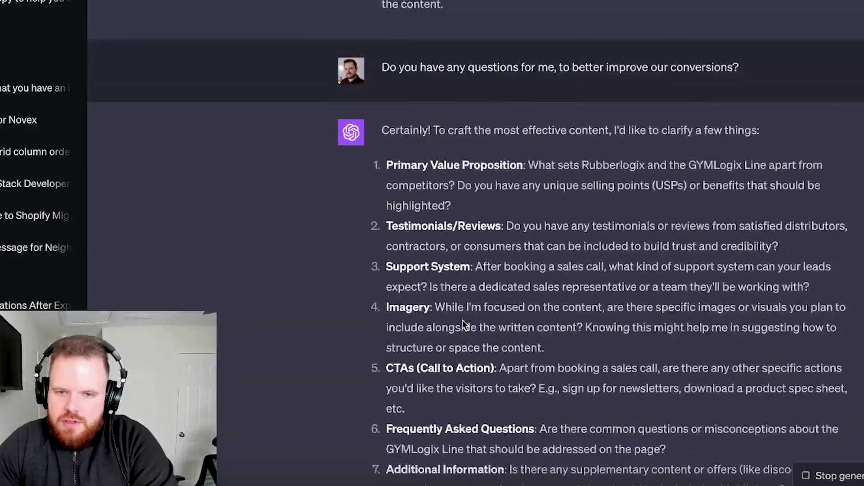
pyautogui.scroll(-5, 465, 325)
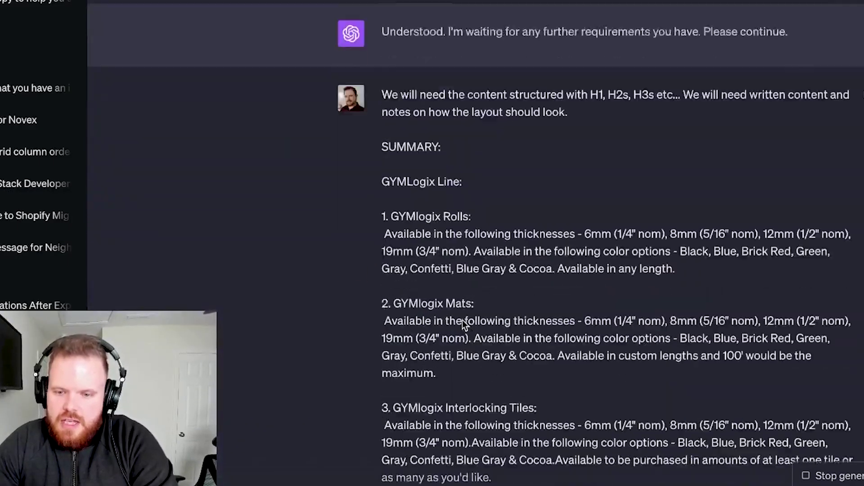
pyautogui.scroll(-3, 637, 428)
pyautogui.scroll(-10, 637, 429)
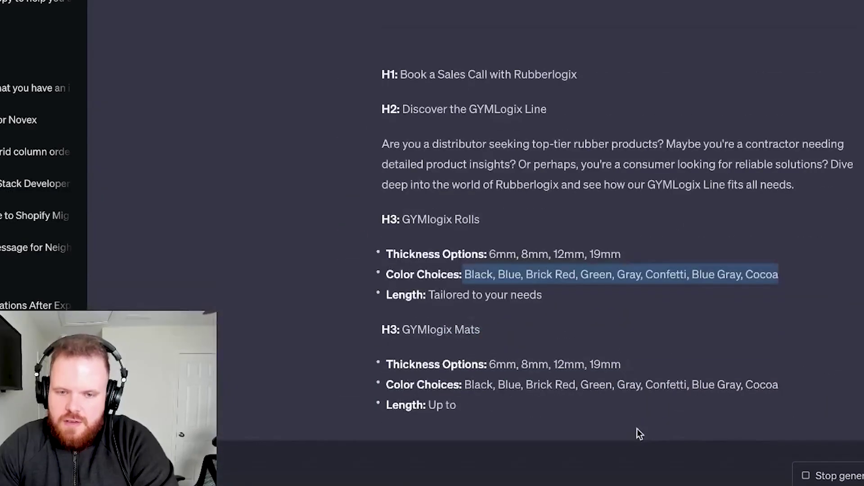
pyautogui.click(593, 293)
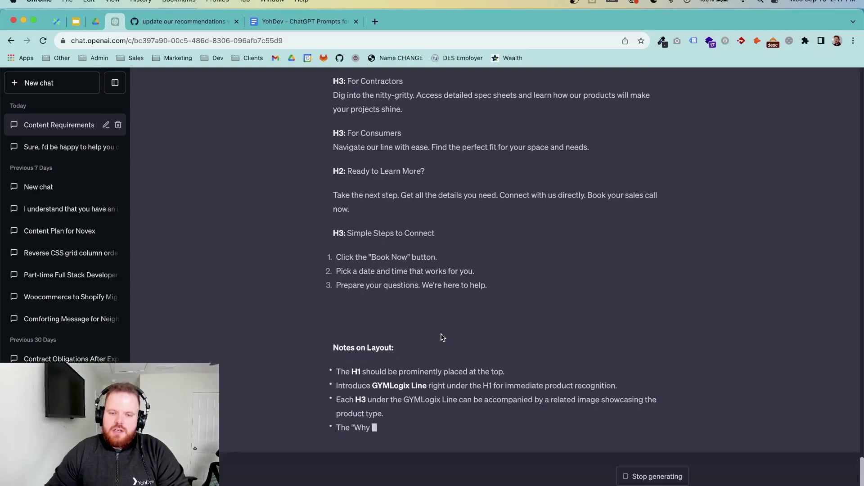
# Step: Scroll through the finished reply, highlighting the questions list and the 'Why Book a Sales Call?' heading
pyautogui.scroll(15, 457, 316)
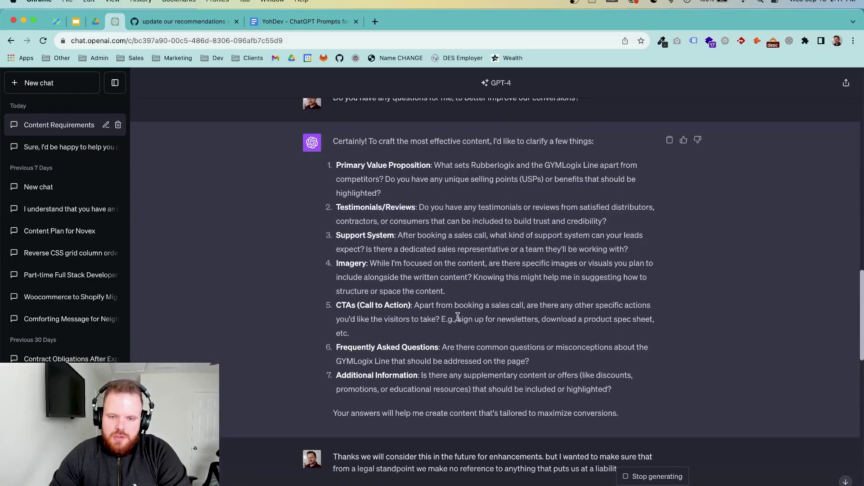
pyautogui.moveTo(348, 191); pyautogui.dragTo(571, 383)
pyautogui.click(569, 386)
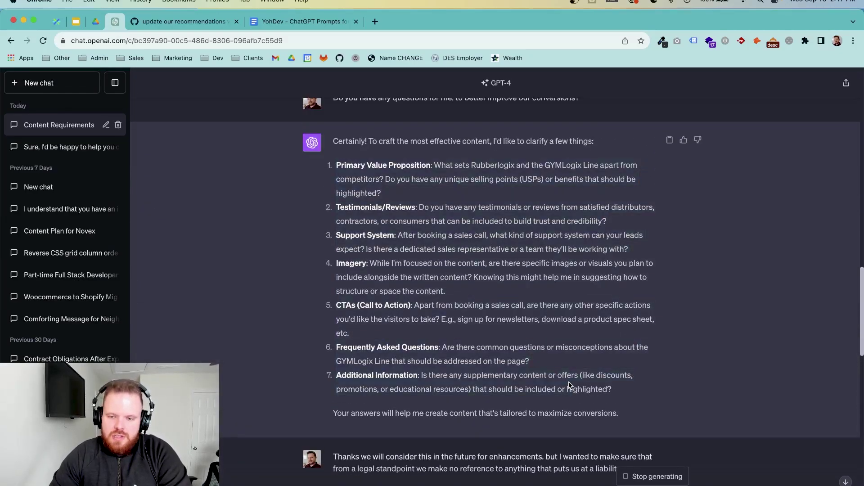
pyautogui.scroll(-15, 569, 385)
pyautogui.scroll(-5, 486, 385)
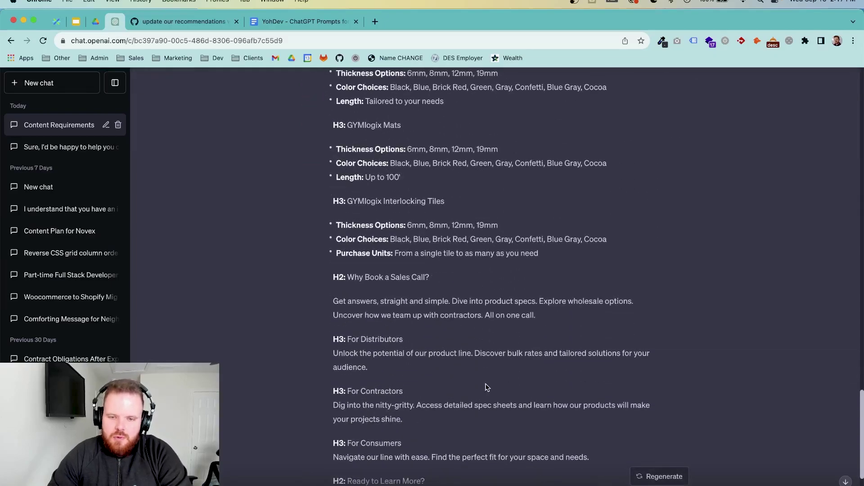
pyautogui.scroll(-1, 476, 311)
pyautogui.scroll(-8, 476, 308)
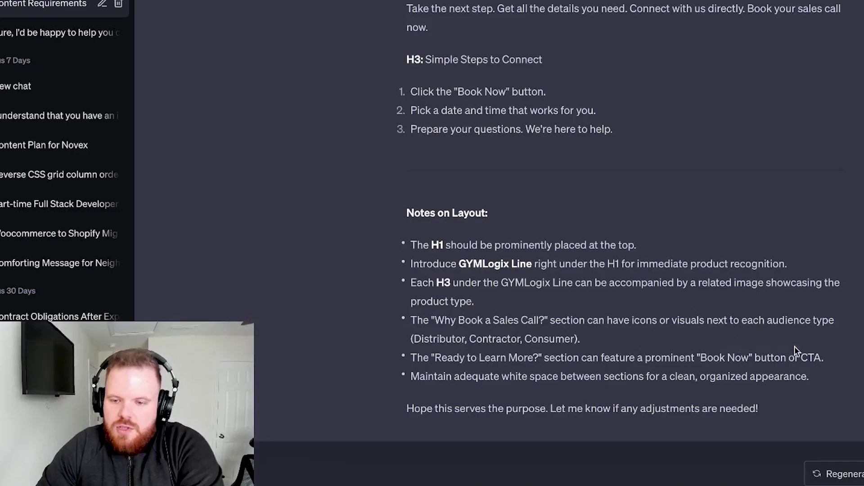
pyautogui.scroll(2, 737, 273)
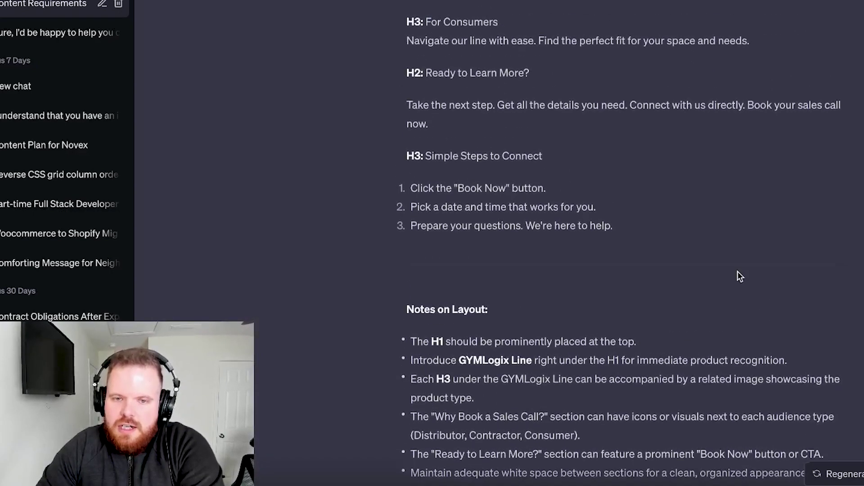
pyautogui.scroll(5, 737, 272)
pyautogui.scroll(1, 557, 177)
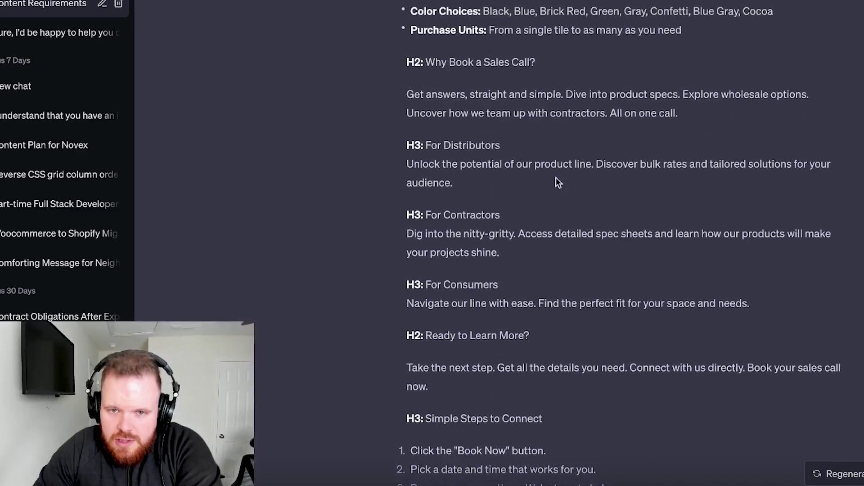
pyautogui.moveTo(426, 62); pyautogui.dragTo(577, 73)
pyautogui.click(577, 73)
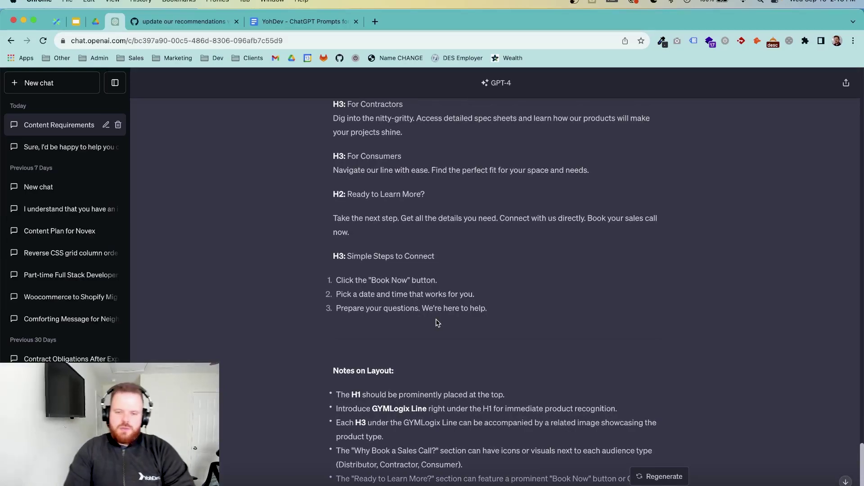
# Step: Drag-select the Book a Sales Call answer from its closing line up through the H1
pyautogui.scroll(-3, 437, 321)
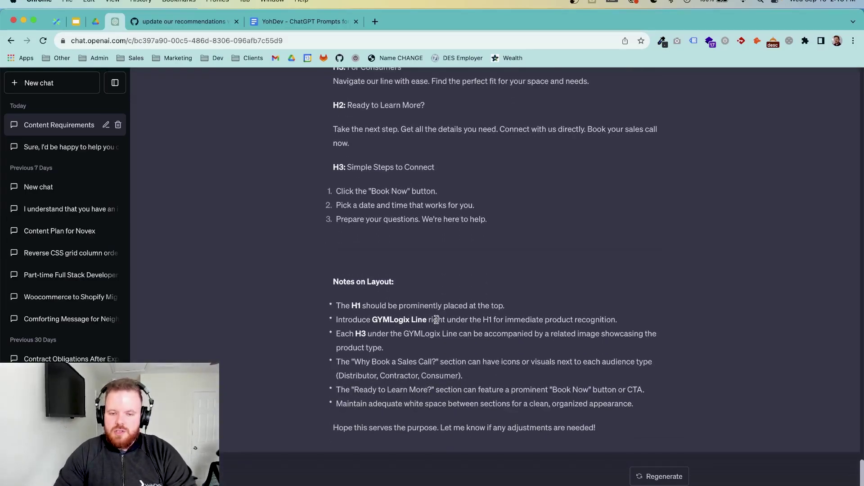
pyautogui.scroll(10, 505, 193)
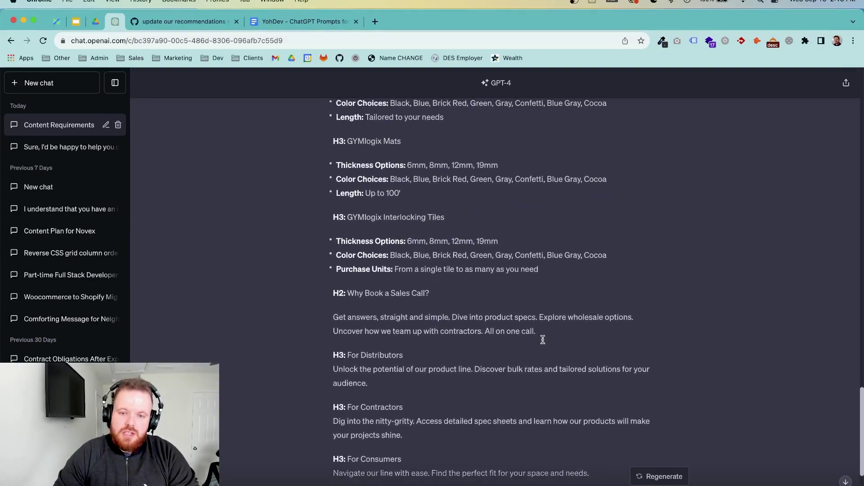
pyautogui.scroll(3, 439, 315)
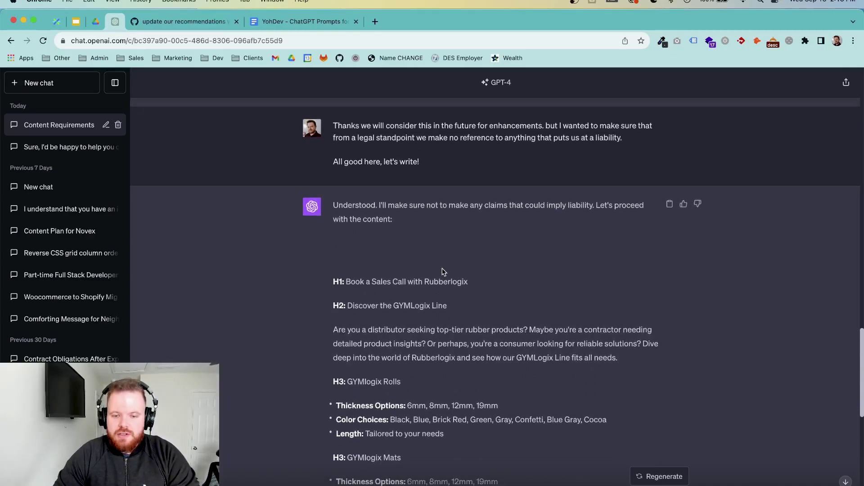
pyautogui.scroll(-10, 443, 270)
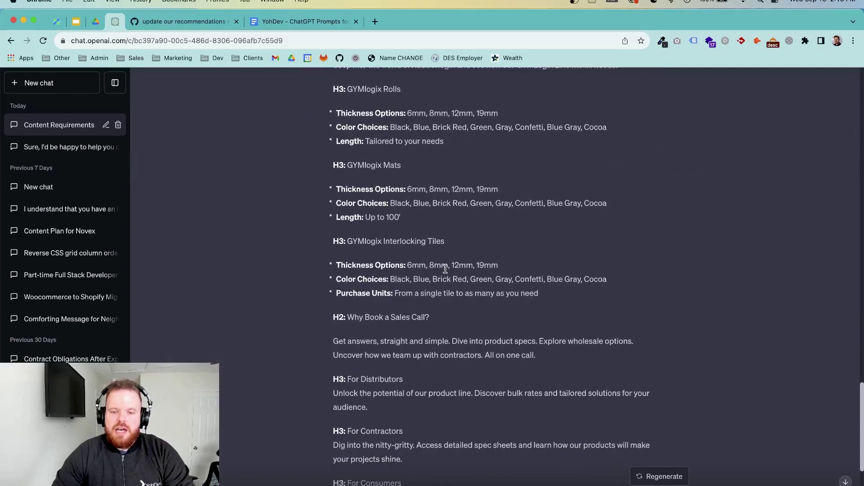
pyautogui.scroll(-10, 445, 270)
pyautogui.scroll(20, 495, 325)
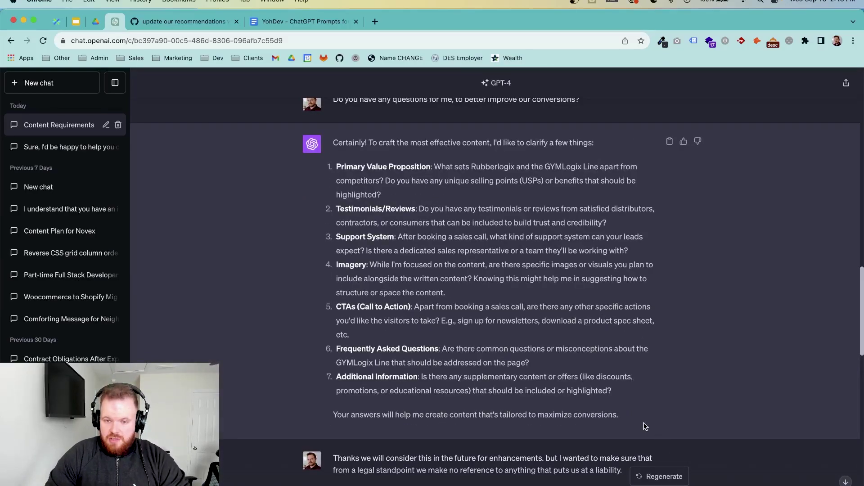
pyautogui.moveTo(646, 426); pyautogui.dragTo(334, 167)
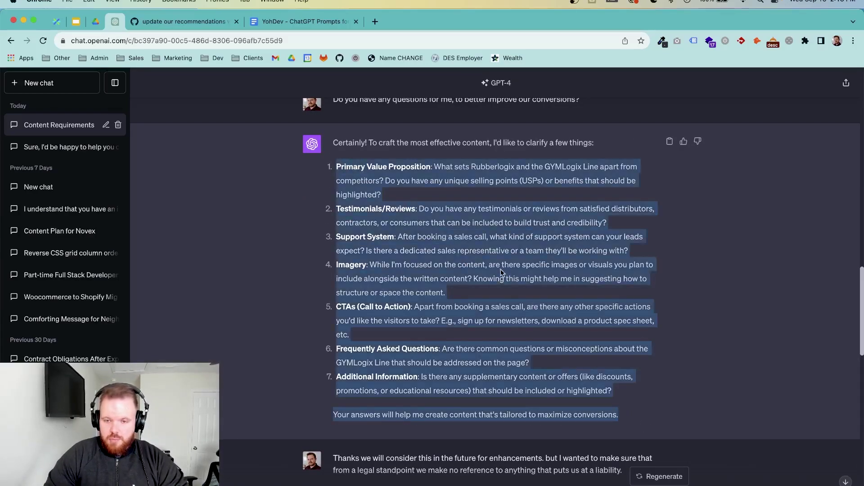
pyautogui.scroll(-15, 509, 274)
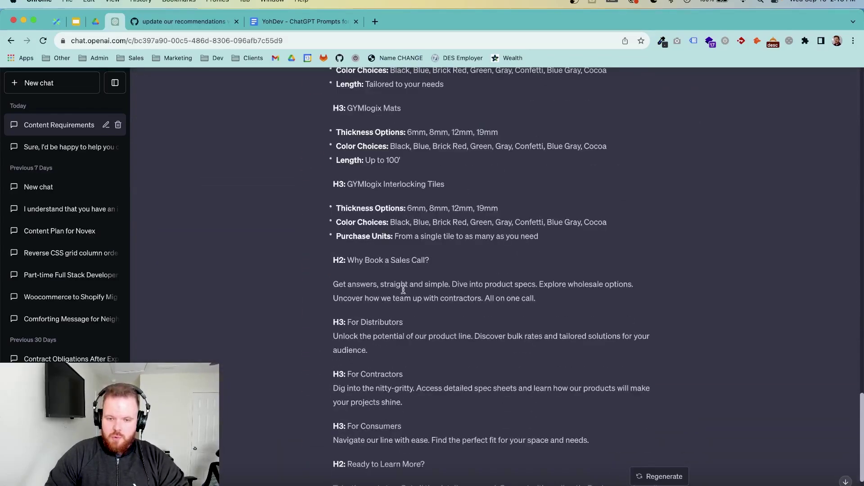
pyautogui.scroll(-8, 404, 414)
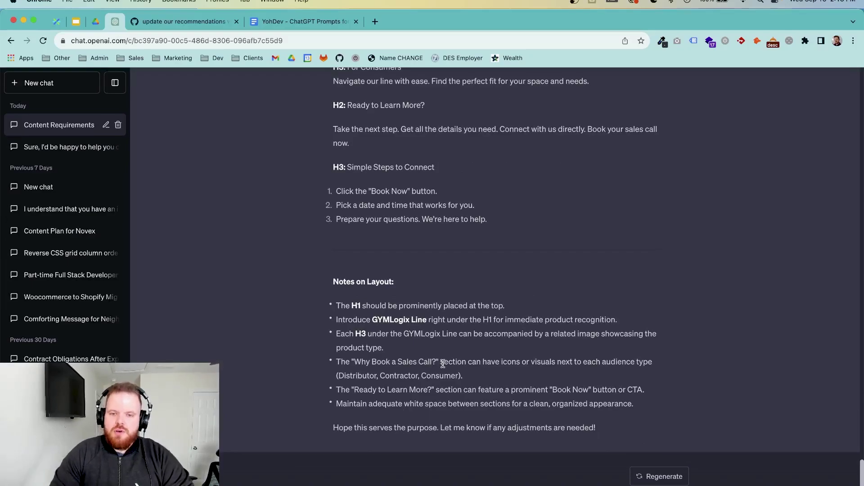
pyautogui.scroll(20, 443, 364)
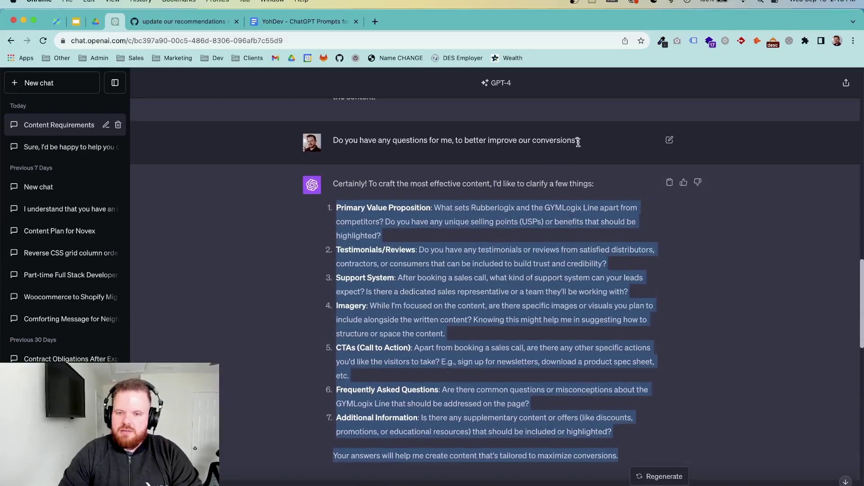
pyautogui.moveTo(580, 140); pyautogui.dragTo(331, 140)
pyautogui.scroll(-20, 431, 273)
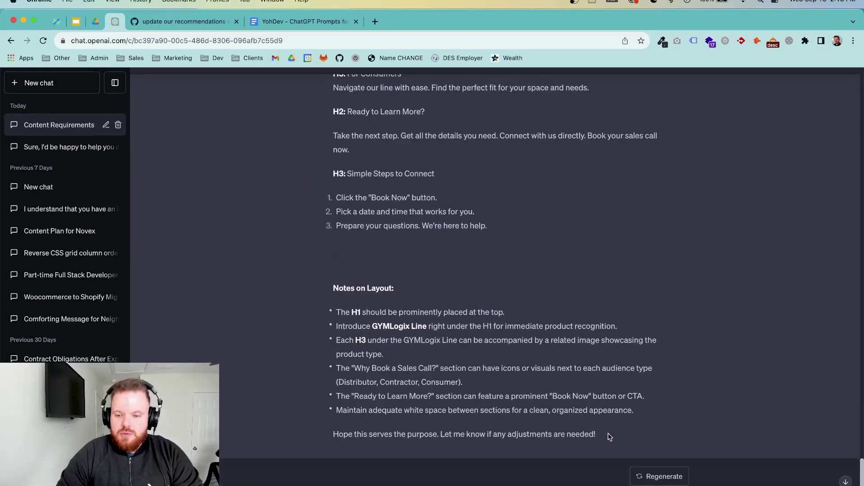
pyautogui.moveTo(609, 438); pyautogui.dragTo(326, 312)
# Step: Paste the ChatGPT sales-call copy below the screenshot in the YohDev doc, undoing and redoing once
pyautogui.press('super+9')
pyautogui.scroll(-10, 403, 362)
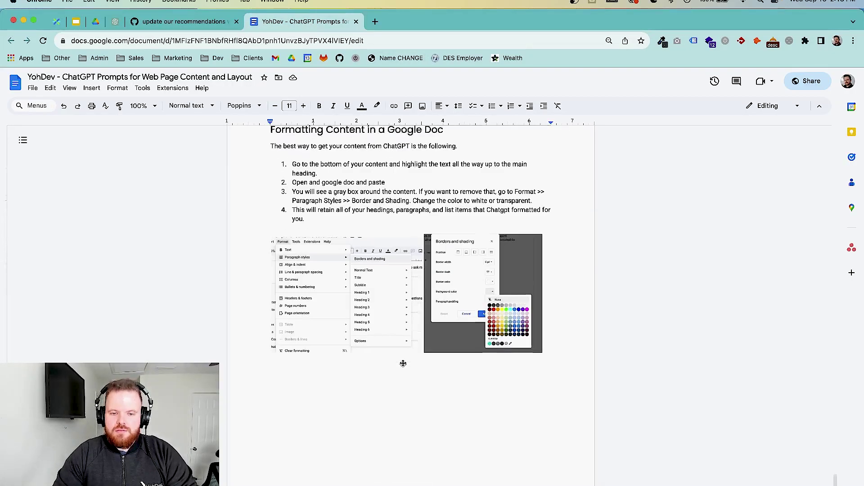
pyautogui.click(339, 432)
pyautogui.scroll(-3, 339, 432)
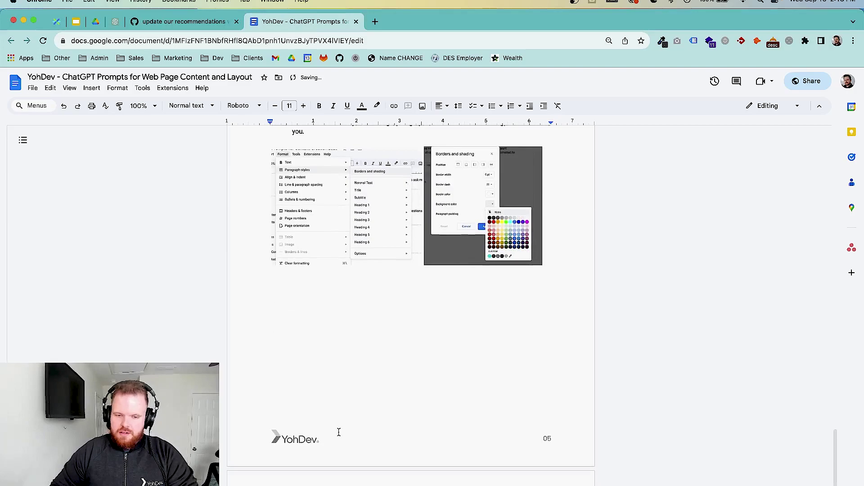
pyautogui.press('super+v')
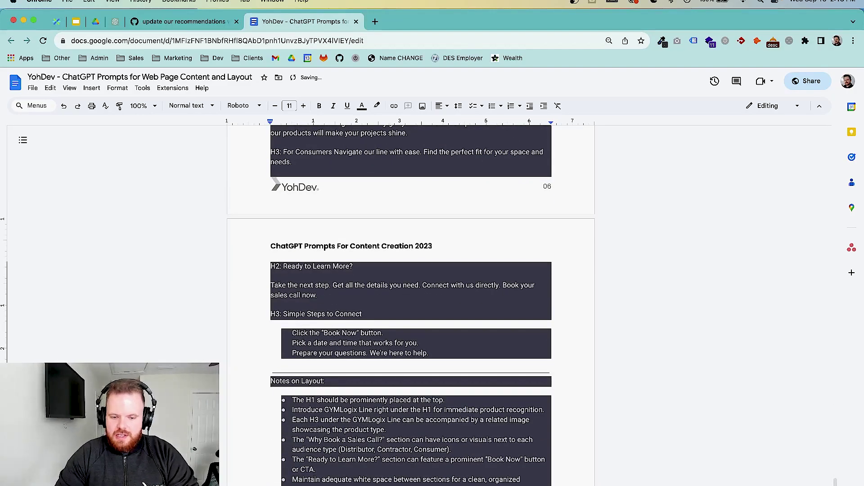
pyautogui.press('super+z')
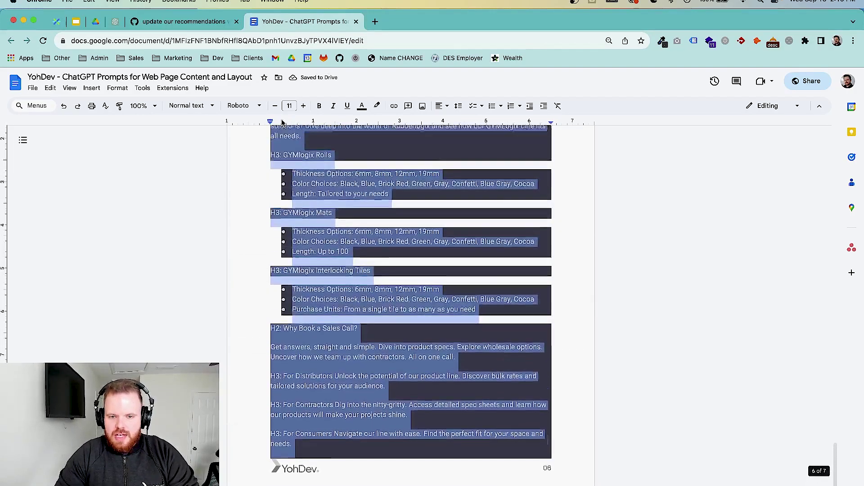
pyautogui.press('super+z')
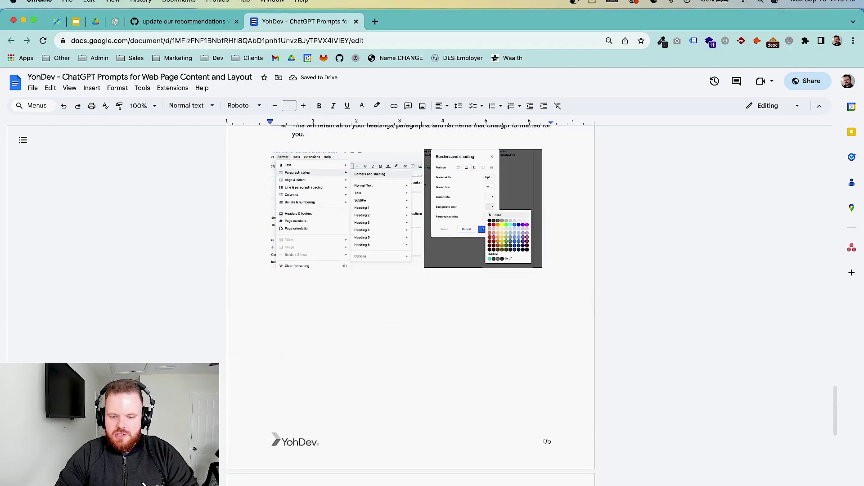
pyautogui.press('super+shift+z')
pyautogui.scroll(-1, 280, 469)
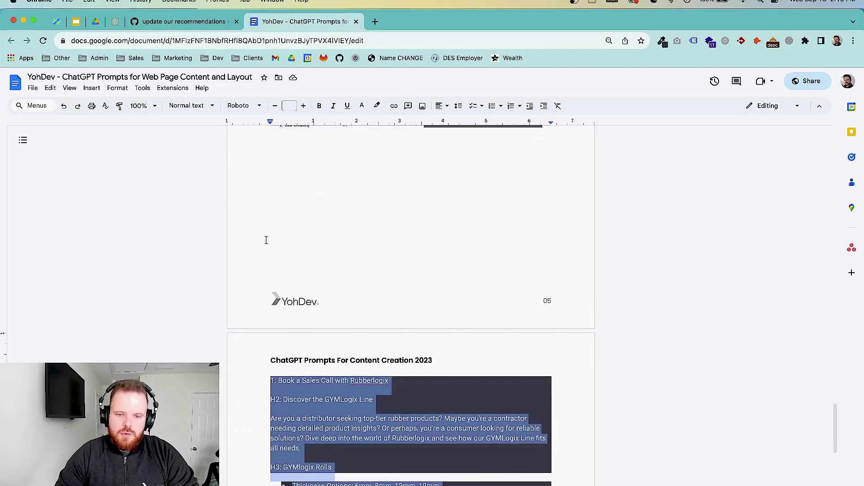
pyautogui.scroll(-5, 328, 383)
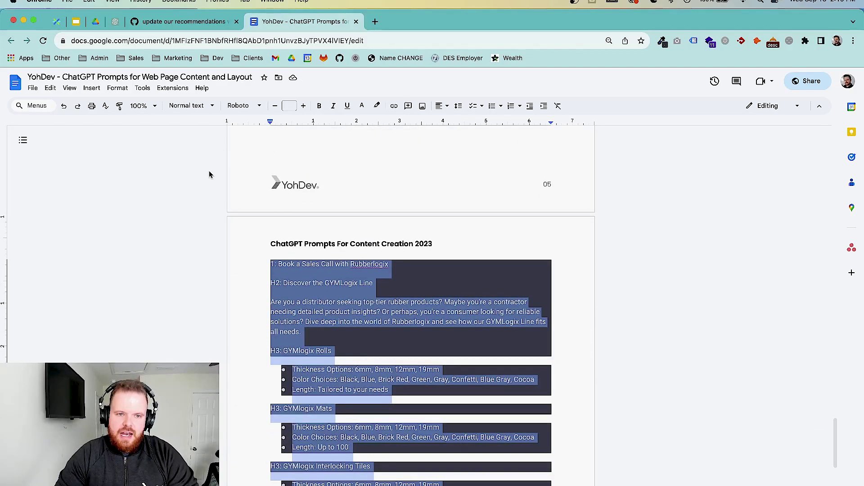
# Step: Set the pasted paragraphs' background colour to None in Borders and shading
pyautogui.click(117, 88)
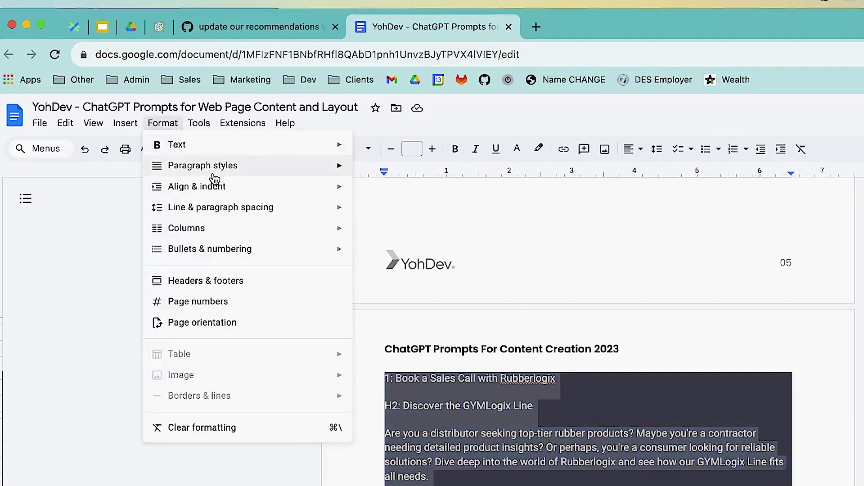
pyautogui.moveTo(215, 176)
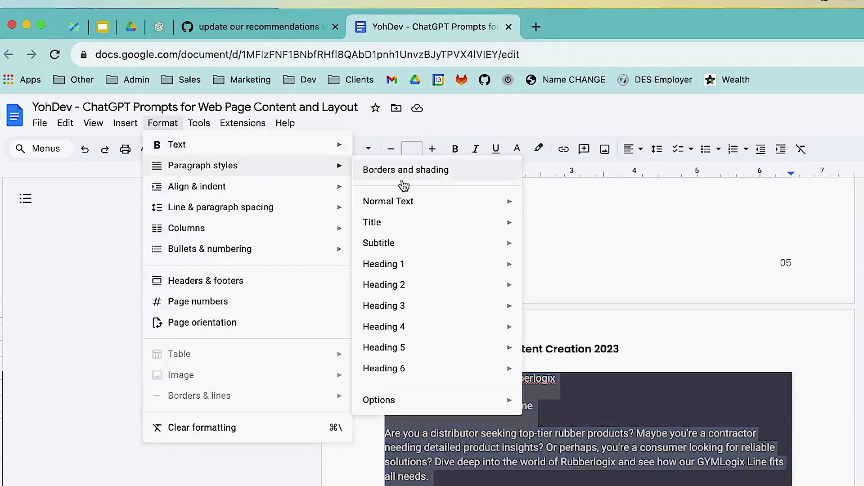
pyautogui.click(410, 179)
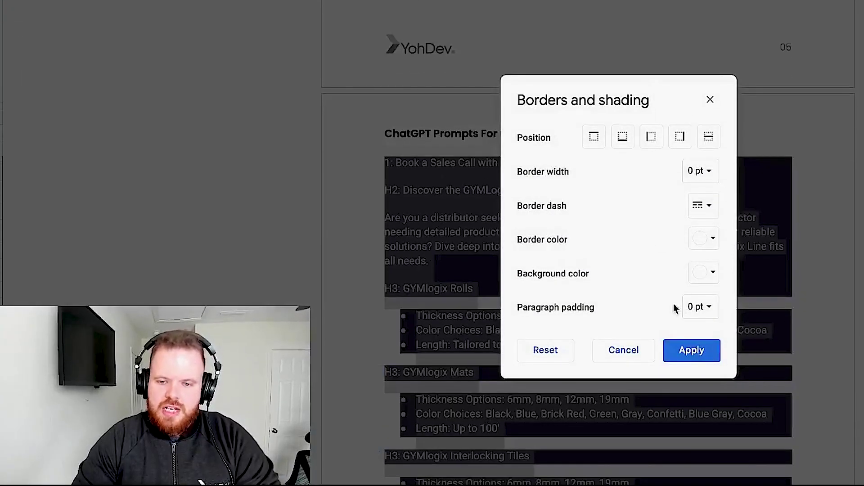
pyautogui.click(713, 271)
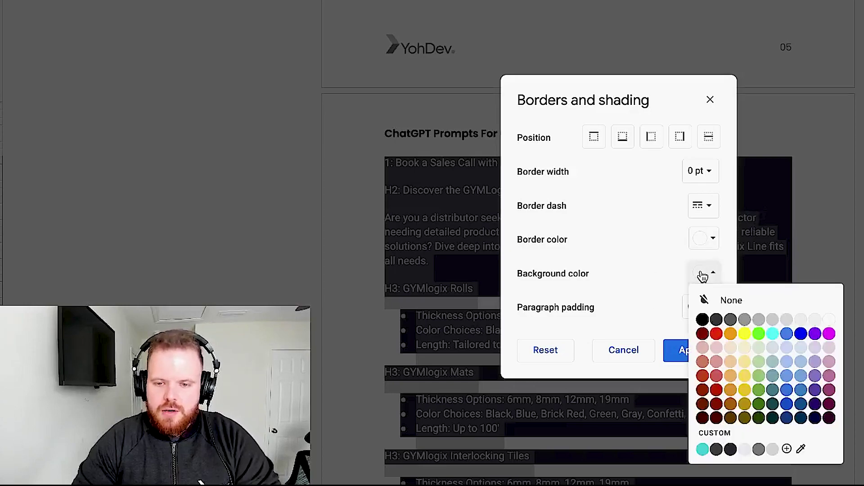
pyautogui.click(736, 304)
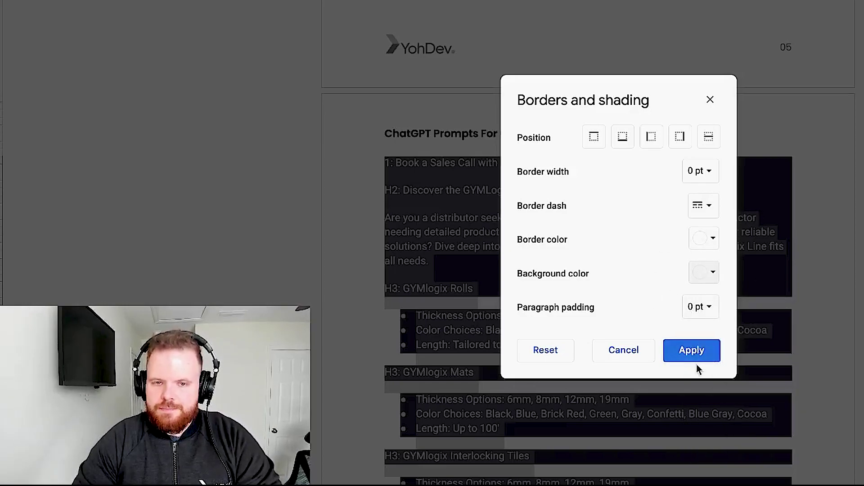
pyautogui.click(698, 356)
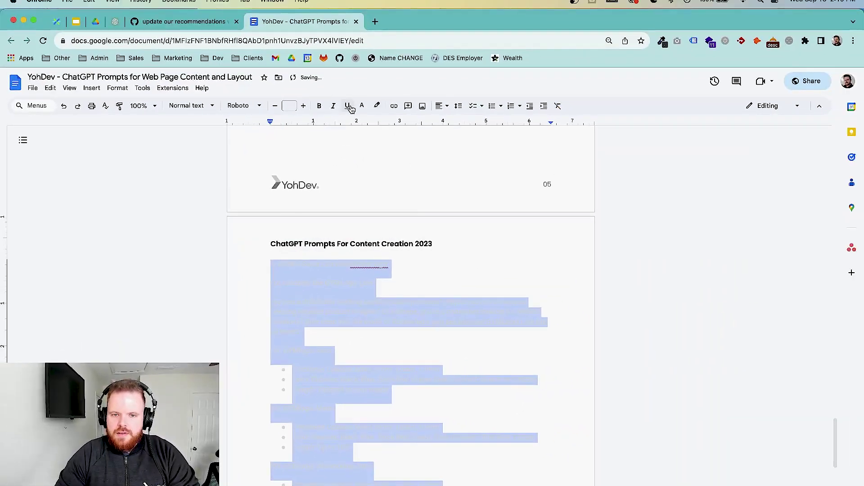
# Step: Make the pasted text black and remove its underline
pyautogui.click(406, 57)
pyautogui.click(365, 123)
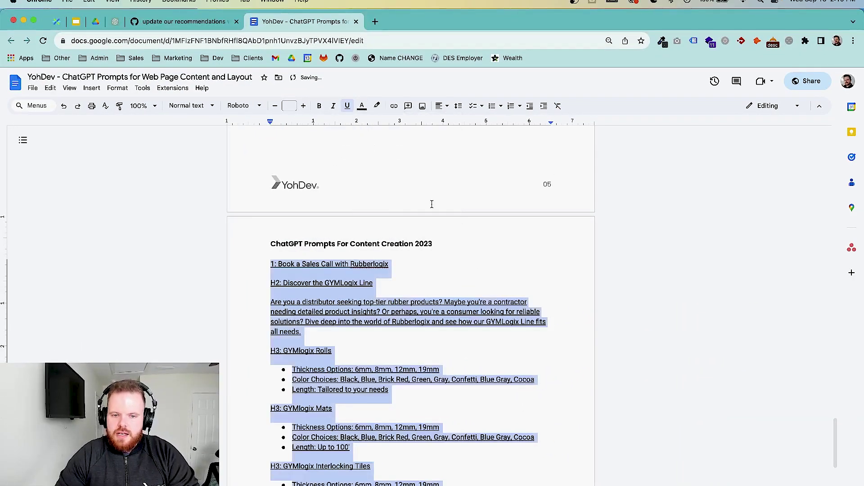
pyautogui.press('super+u')
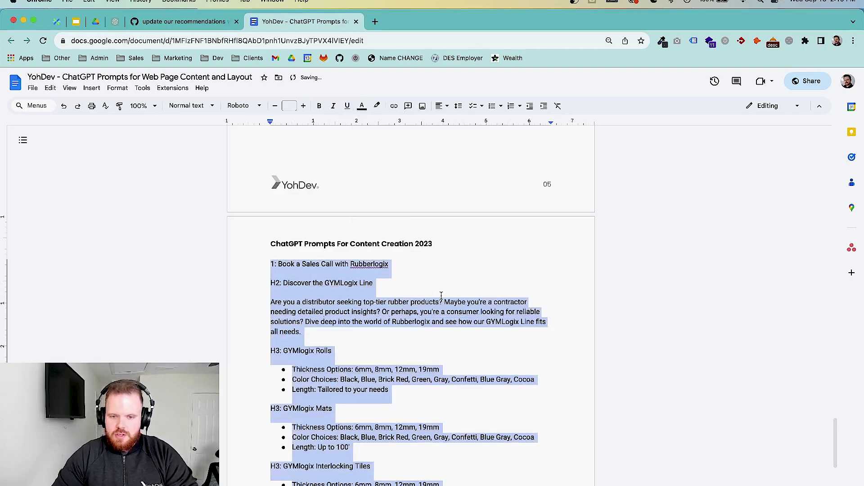
pyautogui.click(479, 274)
pyautogui.click(453, 284)
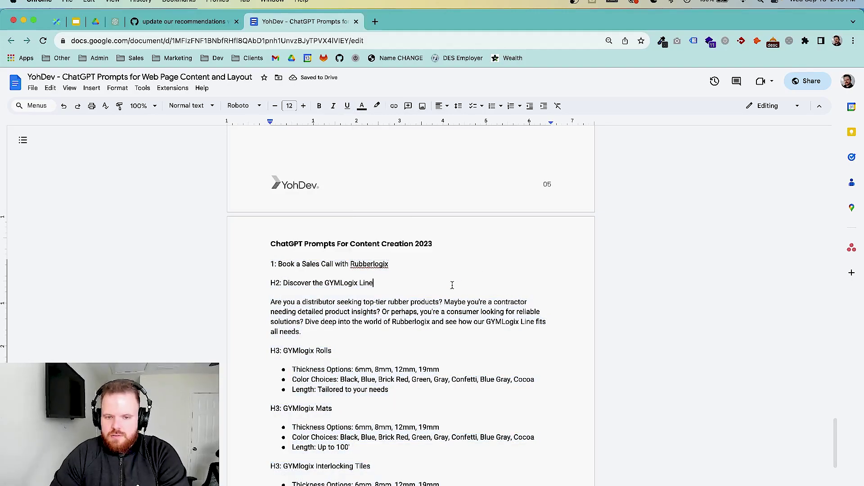
pyautogui.scroll(-15, 521, 223)
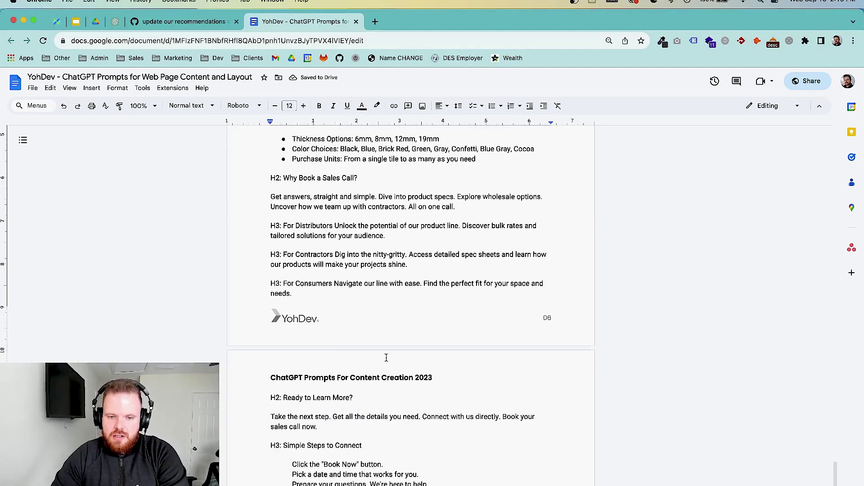
pyautogui.scroll(-1, 386, 358)
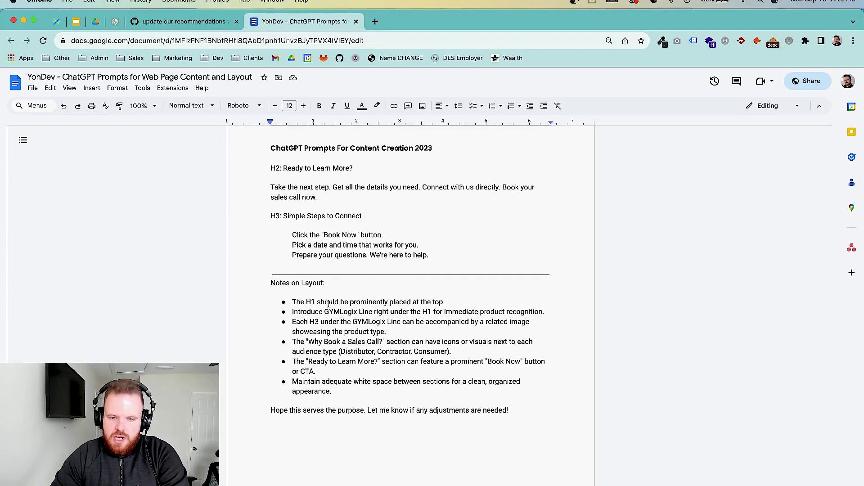
pyautogui.scroll(12, 328, 303)
pyautogui.scroll(-3, 328, 303)
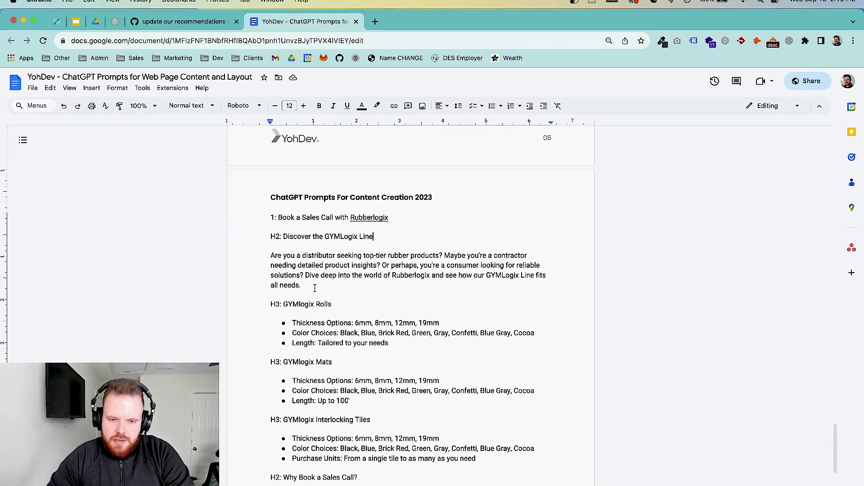